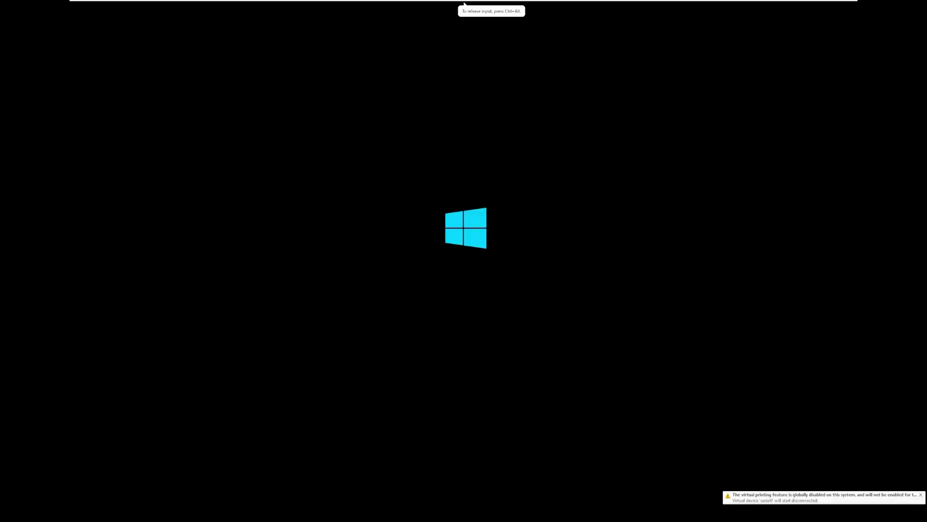
# Step: Boot the Nano10 VM from the installation disc and stretch the guest display to fit the window
pyautogui.hotkey('ctrl', 'alt')
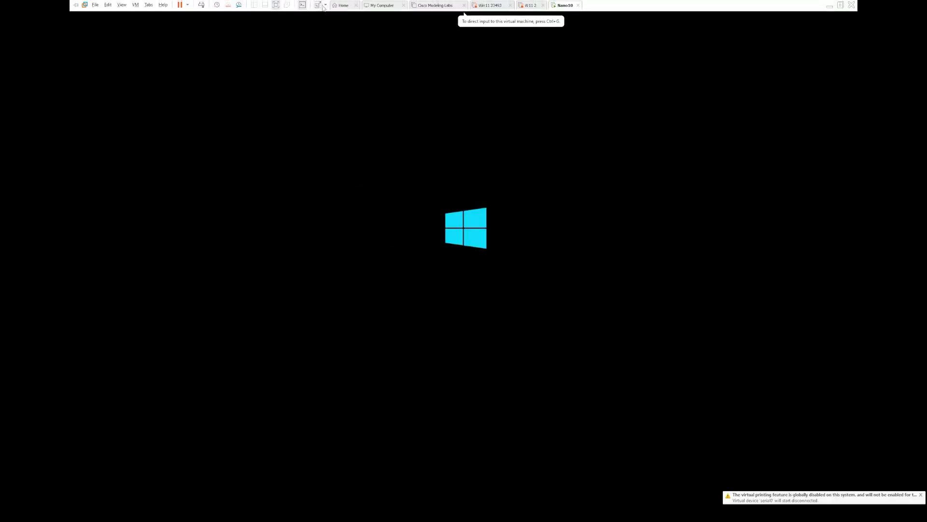
pyautogui.click(325, 4)
pyautogui.click(385, 20)
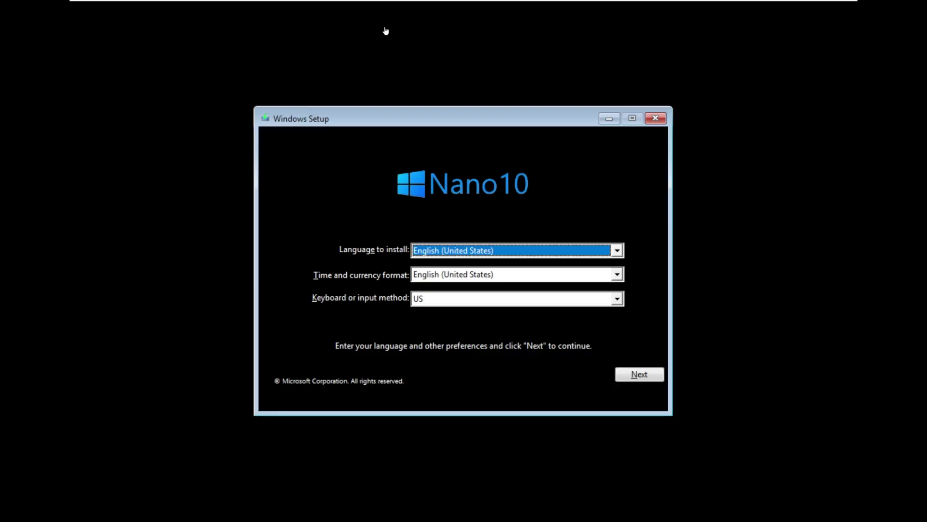
# Step: Keep the default language and keyboard settings and start the Windows installation
pyautogui.click(385, 31)
pyautogui.click(628, 375)
pyautogui.click(469, 263)
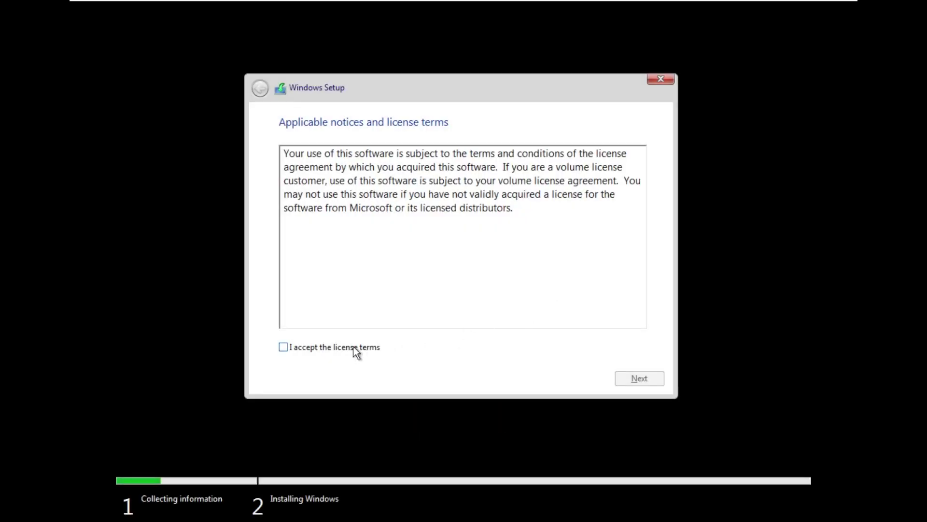
# Step: Accept the license terms and run a Custom install onto Drive 0 Unallocated Space
pyautogui.click(354, 347)
pyautogui.click(639, 378)
pyautogui.click(338, 224)
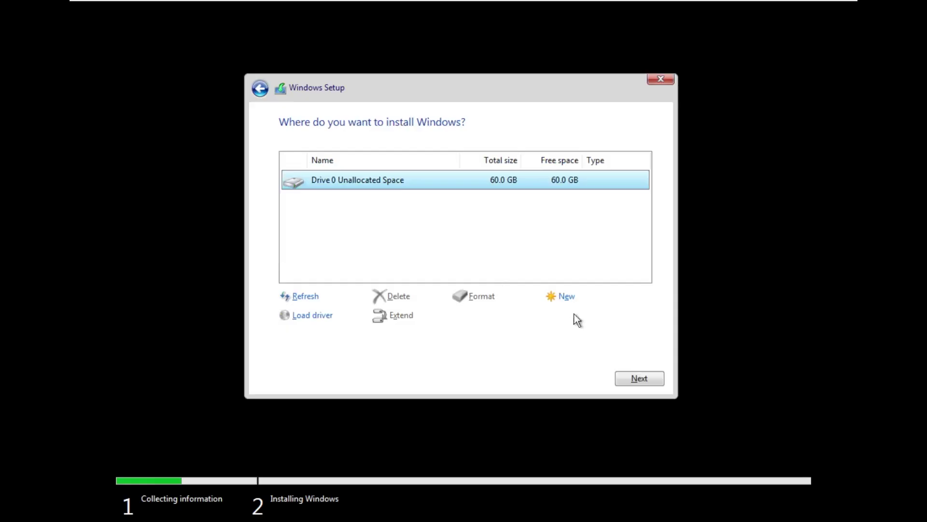
pyautogui.click(636, 378)
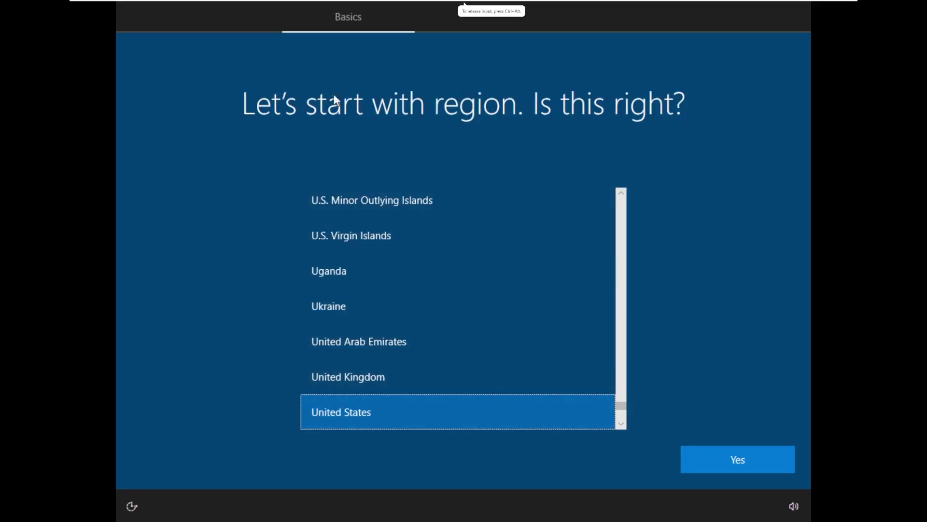
# Step: Answer Yes to United States and the US keyboard, then skip the second layout
pyautogui.click(720, 460)
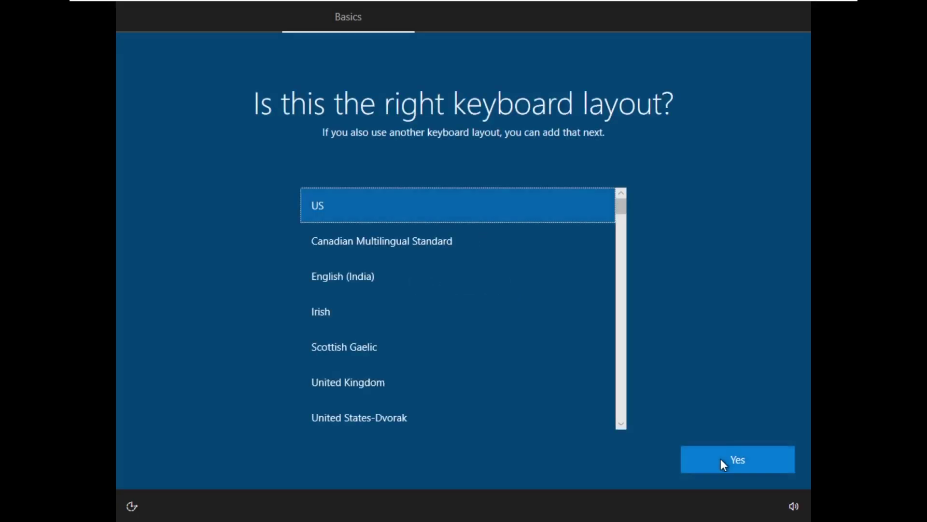
pyautogui.click(721, 463)
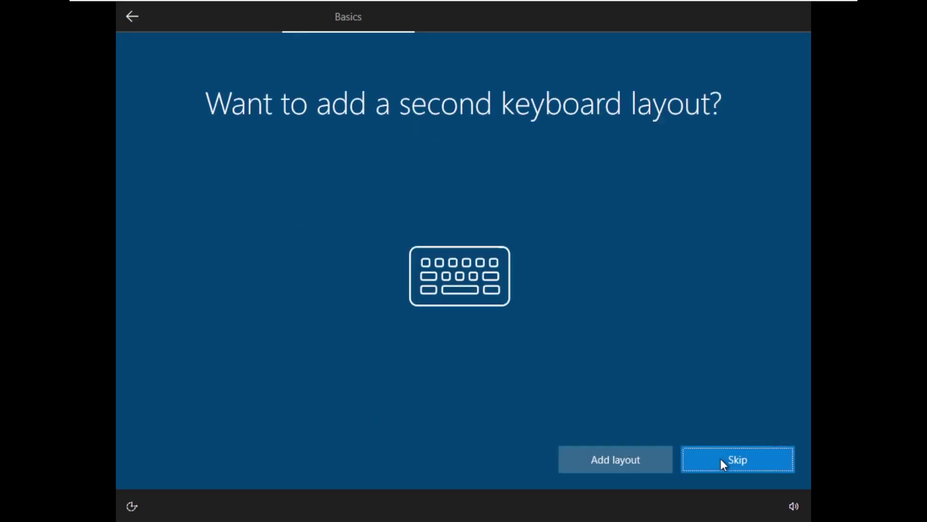
pyautogui.click(721, 460)
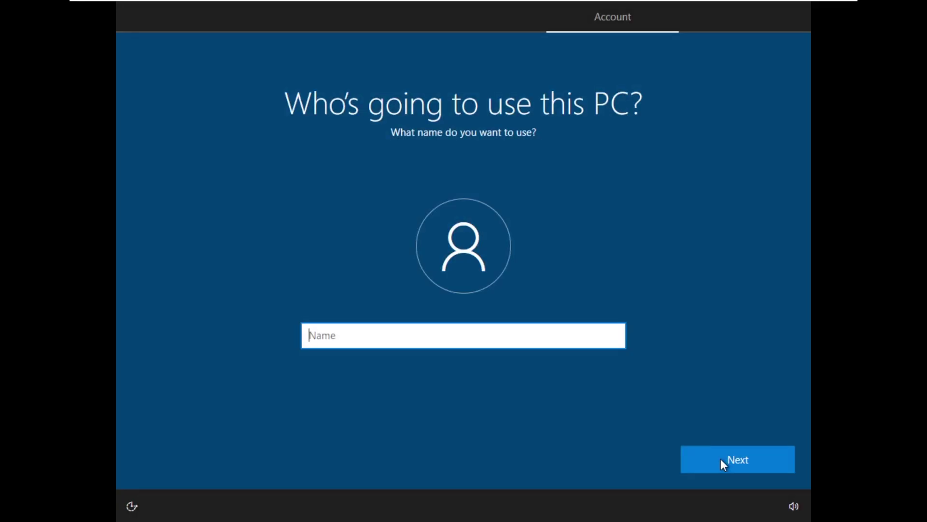
# Step: Create the local account 'Windows' with no password and accept the privacy settings
pyautogui.write('Windows')
pyautogui.click(720, 459)
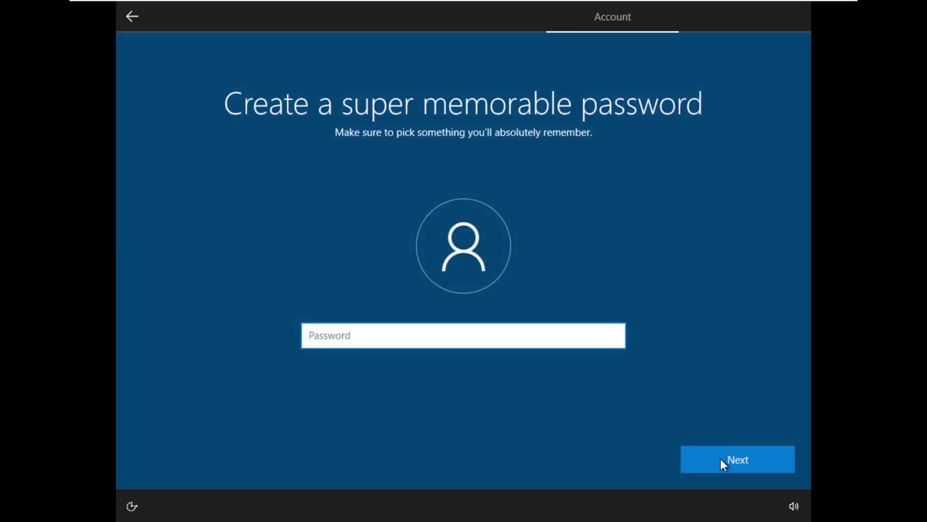
pyautogui.click(721, 459)
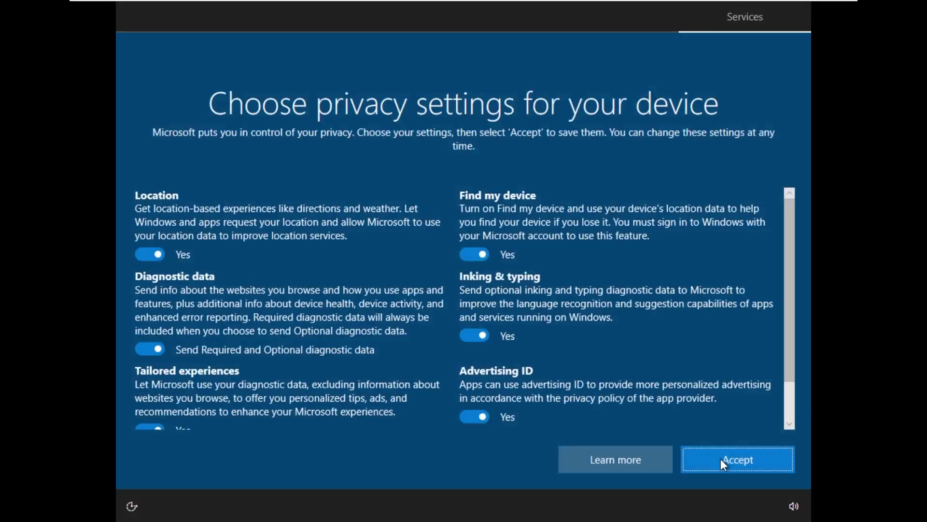
pyautogui.click(721, 459)
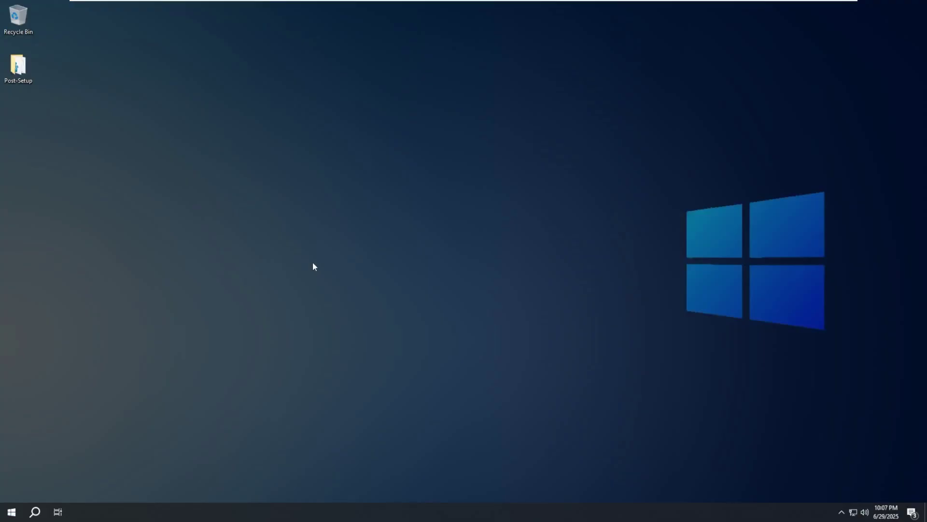
pyautogui.click(841, 512)
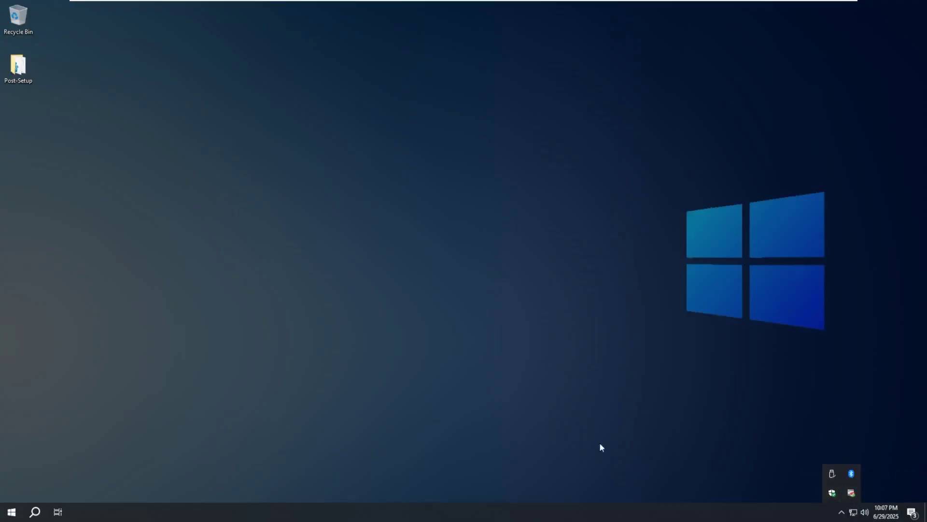
pyautogui.click(513, 402)
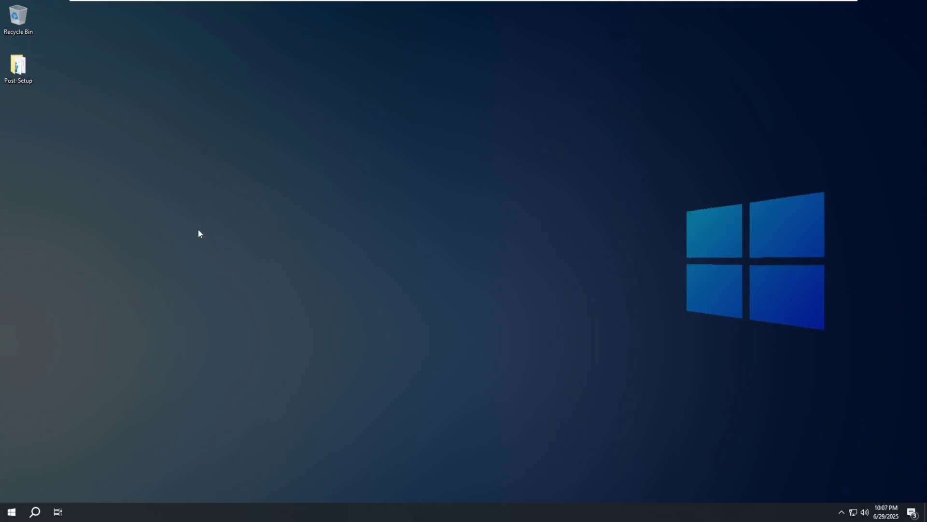
pyautogui.moveTo(5, 493); pyautogui.dragTo(824, 338)
pyautogui.moveTo(831, 182); pyautogui.dragTo(683, 354)
pyautogui.moveTo(425, 213); pyautogui.dragTo(659, 341)
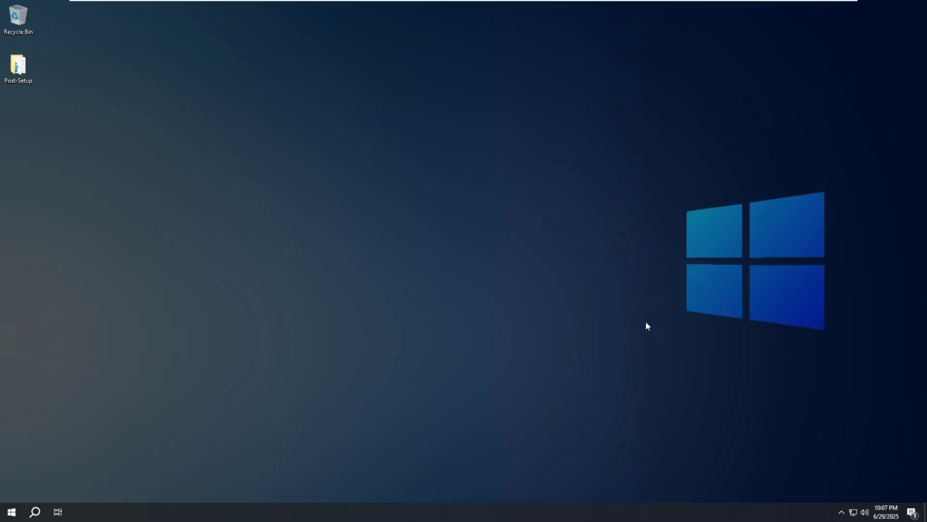
# Step: Check the empty Recycle Bin, then open Post-Setup and peek into its .github folder
pyautogui.doubleClick(28, 30)
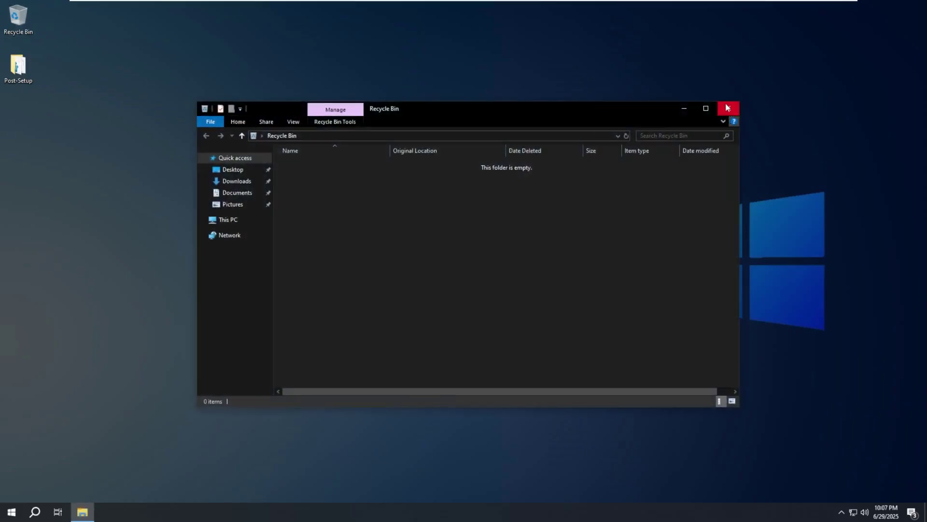
pyautogui.click(728, 107)
pyautogui.doubleClick(15, 77)
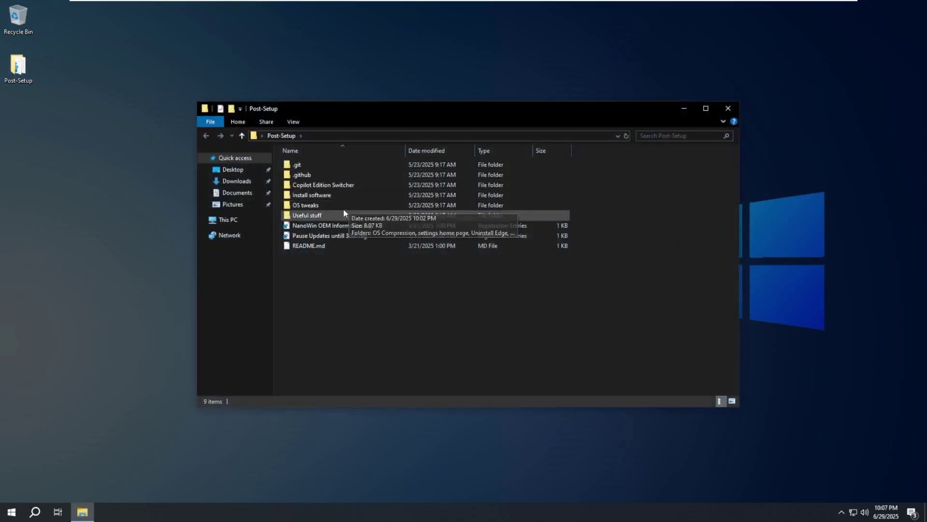
pyautogui.doubleClick(344, 173)
pyautogui.click(288, 136)
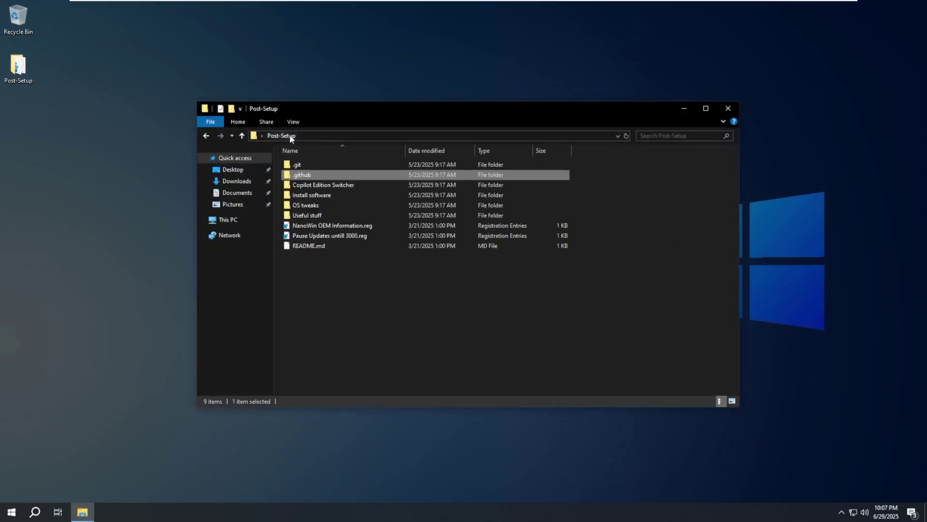
# Step: Open README.txt in the Copilot Edition Switcher folder and read about Edge and Copilot
pyautogui.doubleClick(363, 186)
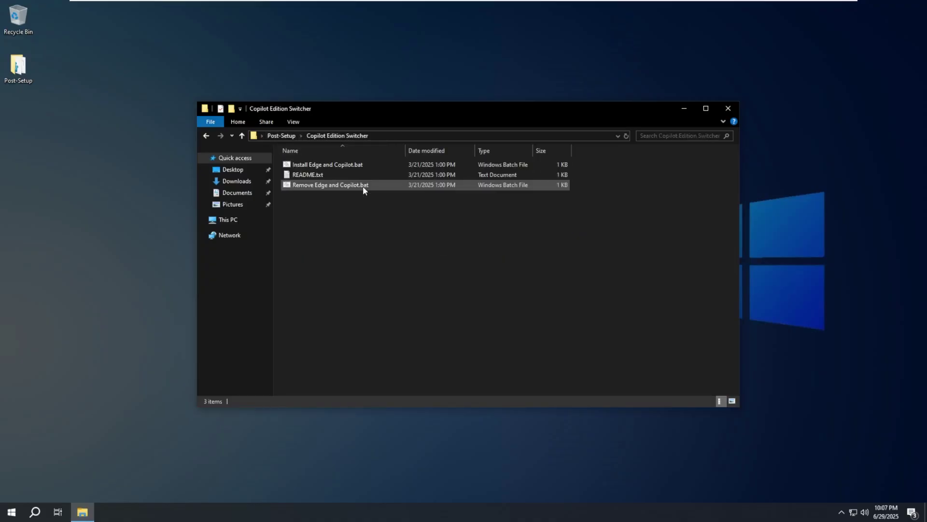
pyautogui.click(343, 167)
pyautogui.doubleClick(338, 176)
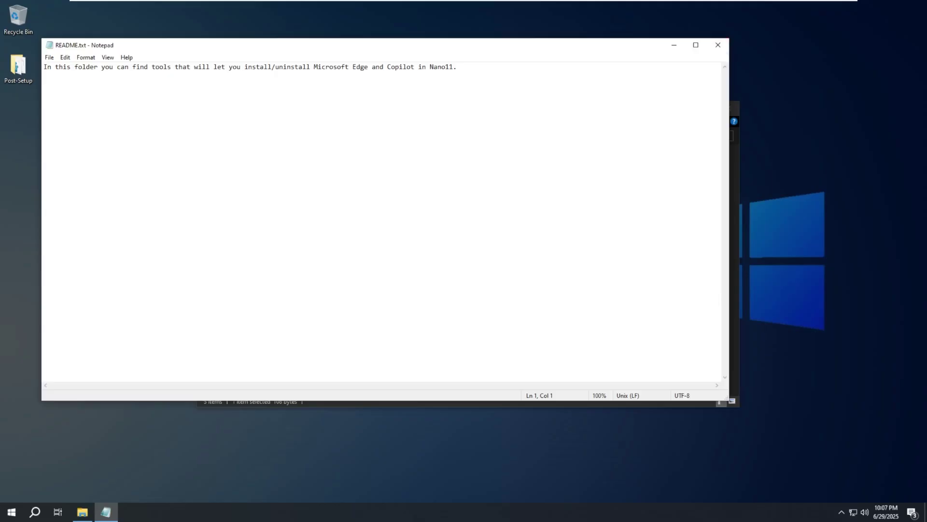
pyautogui.hotkey('shift', 'Left')
pyautogui.hotkey('shift', 'Left')
pyautogui.hotkey('shift', 'Left')
pyautogui.hotkey('shift', 'Left')
pyautogui.hotkey('shift', 'Left')
pyautogui.hotkey('shift', 'Left')
pyautogui.hotkey('shift', 'Left')
pyautogui.hotkey('shift', 'Left')
# Step: Close the README and open Google Chrome Beta.bat from Install software in Notepad
pyautogui.click(720, 45)
pyautogui.click(284, 136)
pyautogui.doubleClick(319, 198)
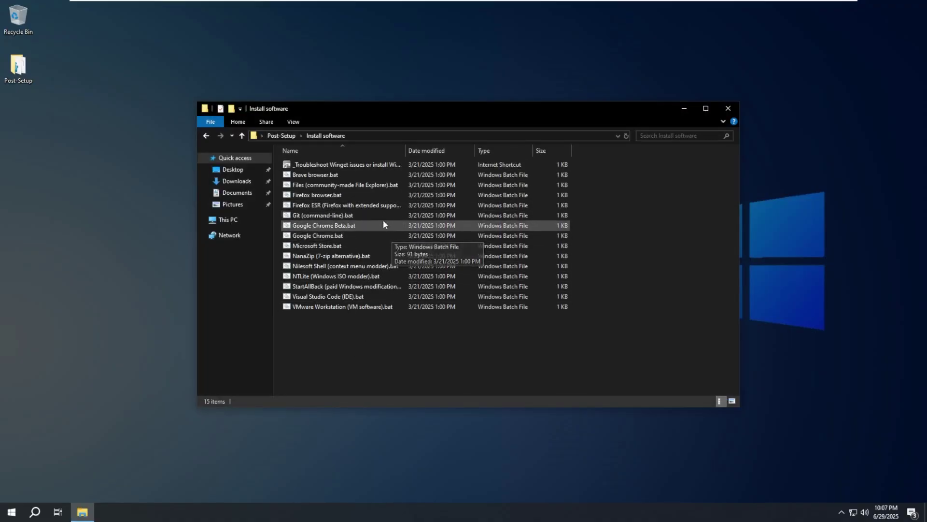
pyautogui.click(363, 186)
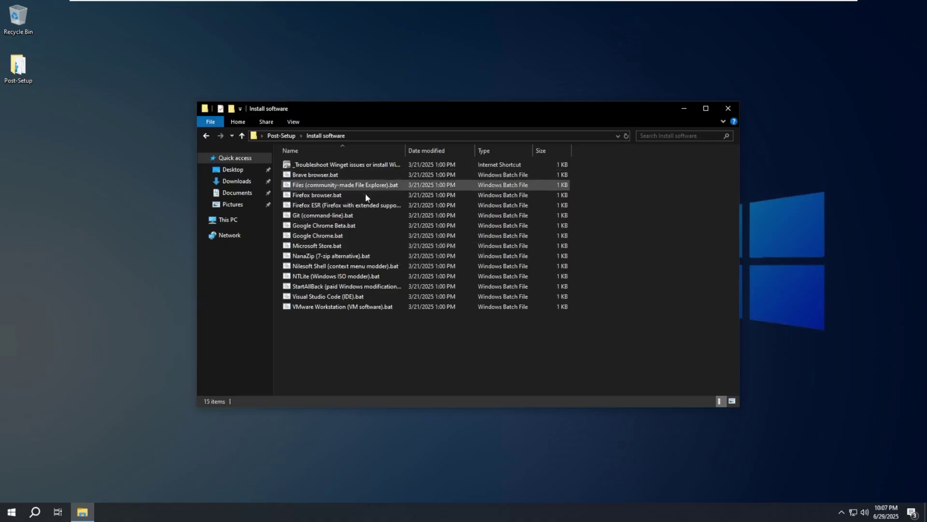
pyautogui.rightClick(349, 226)
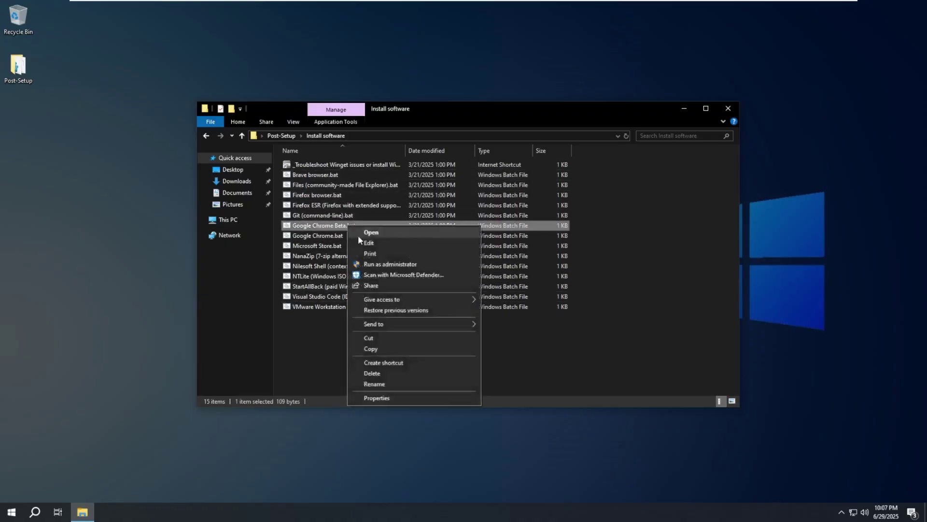
pyautogui.click(369, 242)
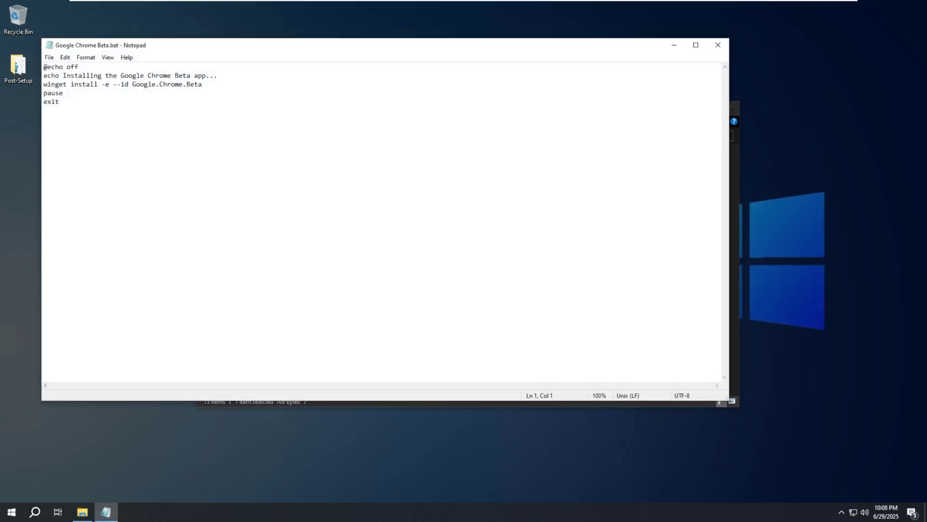
# Step: Browse the OS tweaks subfolders OS Compression, settings home page and Uninstall Edge
pyautogui.click(719, 45)
pyautogui.click(285, 136)
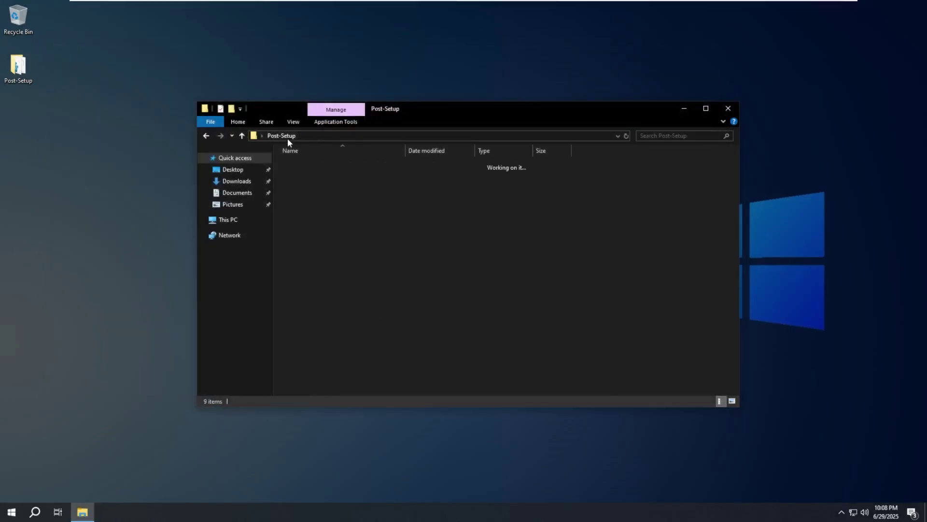
pyautogui.doubleClick(327, 209)
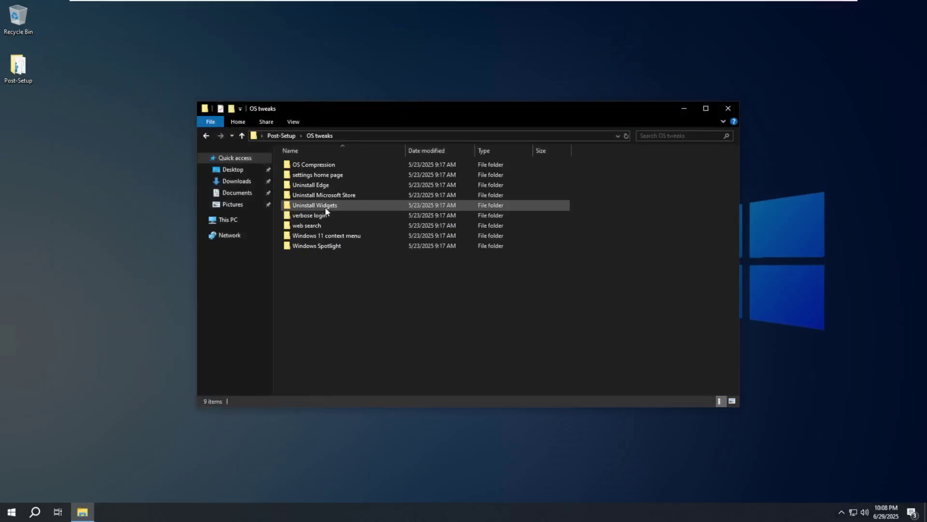
pyautogui.doubleClick(344, 166)
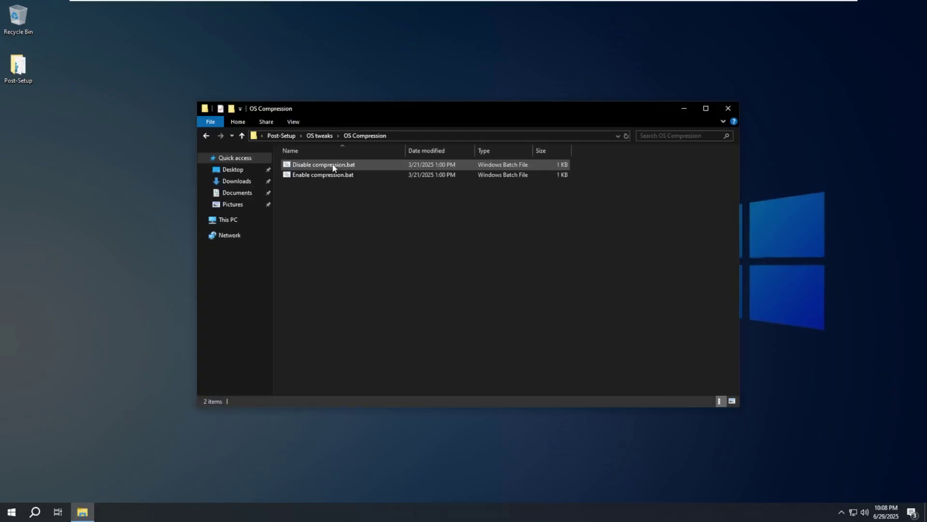
pyautogui.click(319, 136)
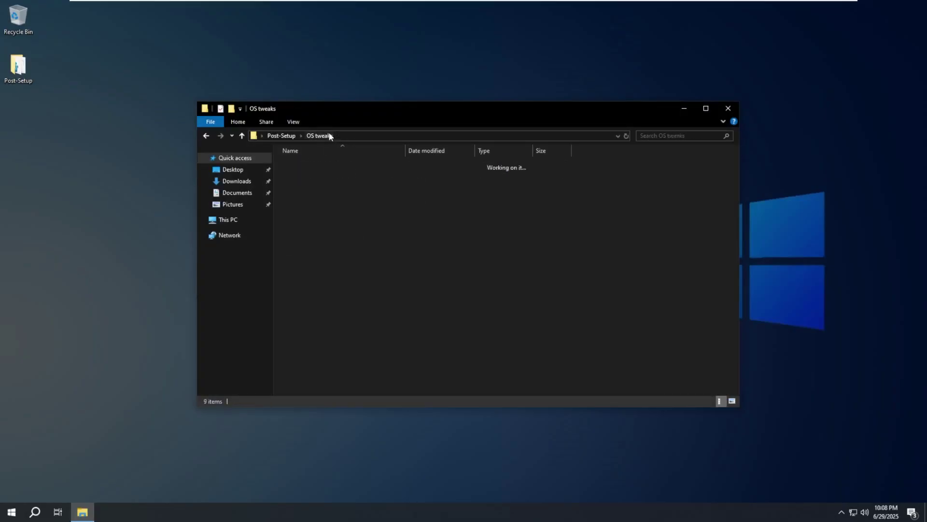
pyautogui.doubleClick(327, 176)
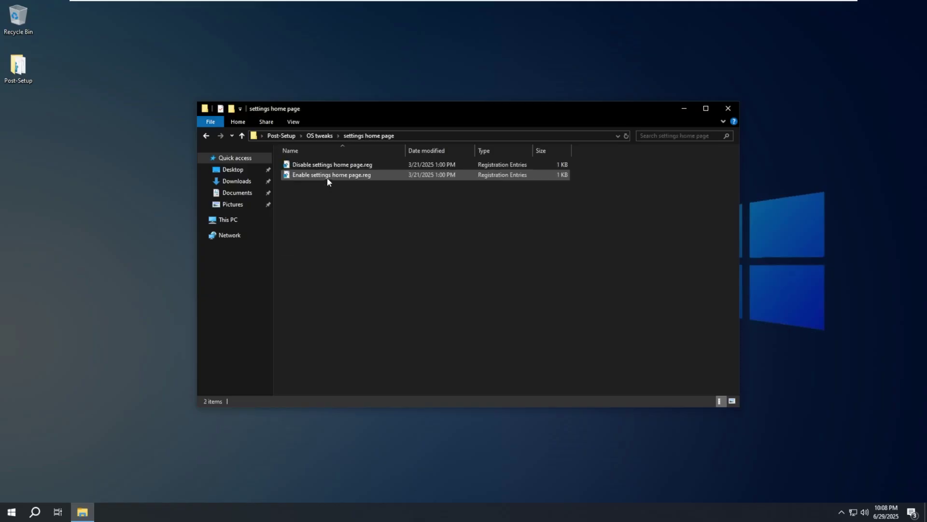
pyautogui.click(320, 136)
pyautogui.doubleClick(320, 186)
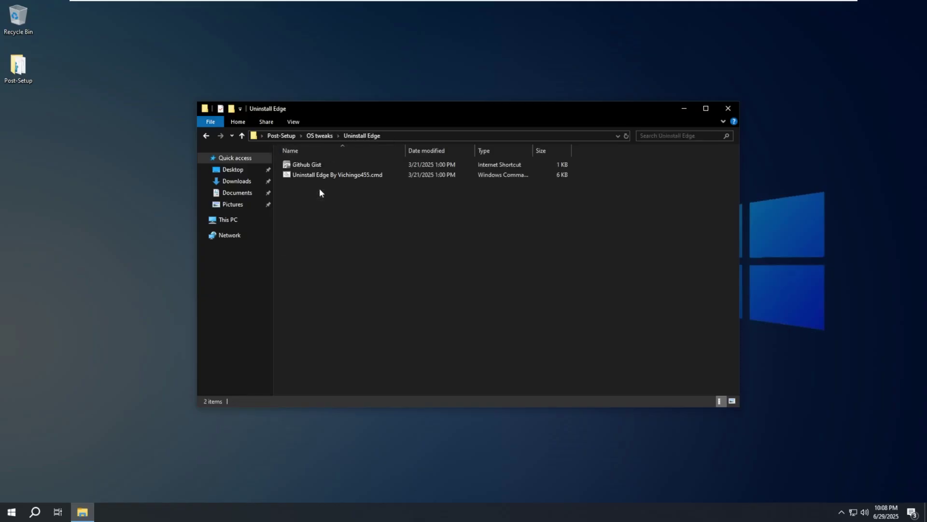
pyautogui.click(314, 136)
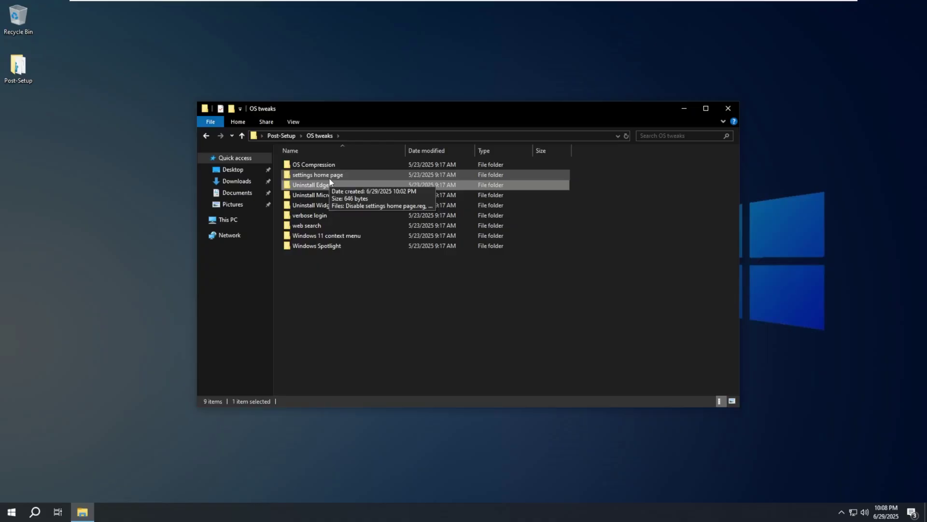
# Step: View Disable settings home page.reg as text in Notepad, then close it
pyautogui.doubleClick(329, 176)
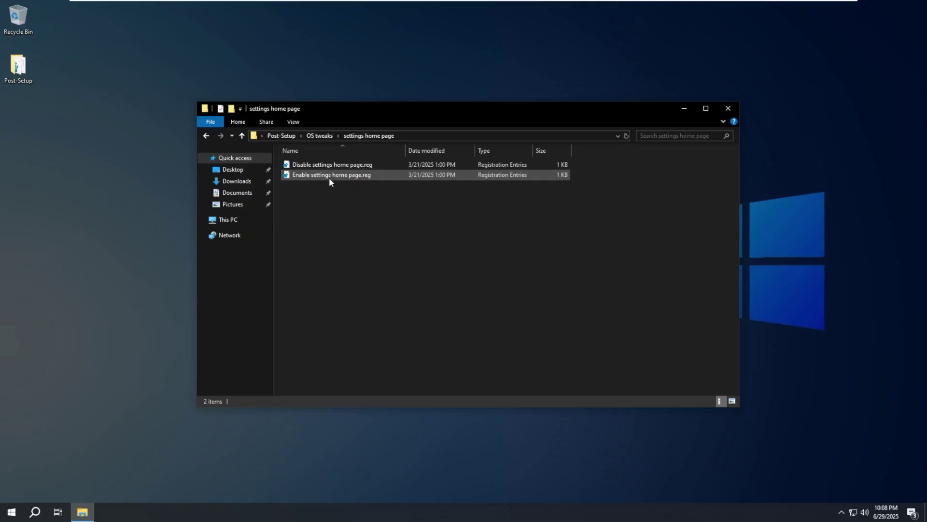
pyautogui.rightClick(333, 165)
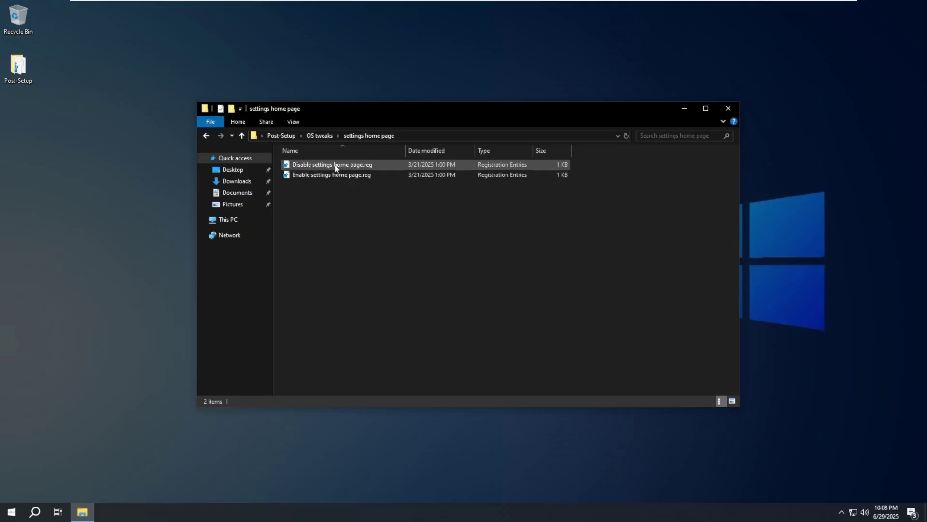
pyautogui.click(359, 183)
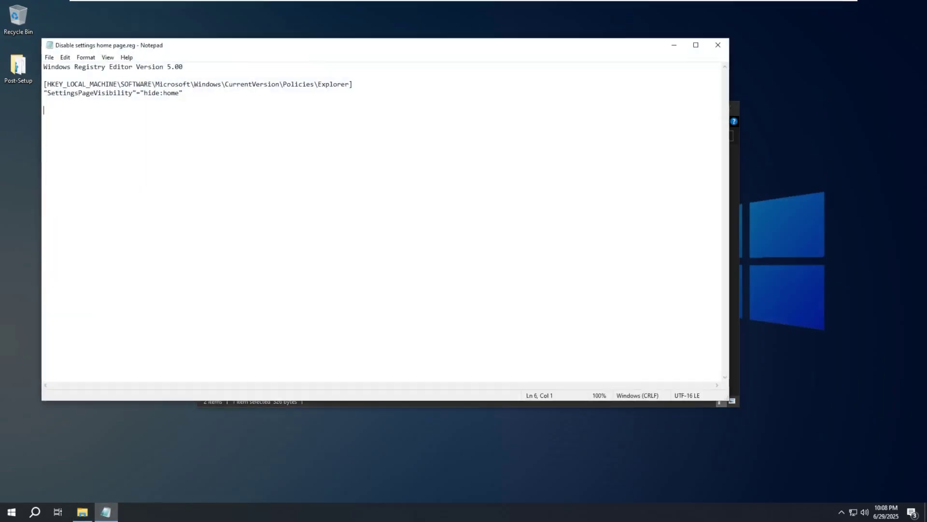
pyautogui.click(718, 45)
# Step: Launch Windows Settings from the Start menu, scroll through its home page, and close it
pyautogui.click(11, 512)
pyautogui.click(11, 472)
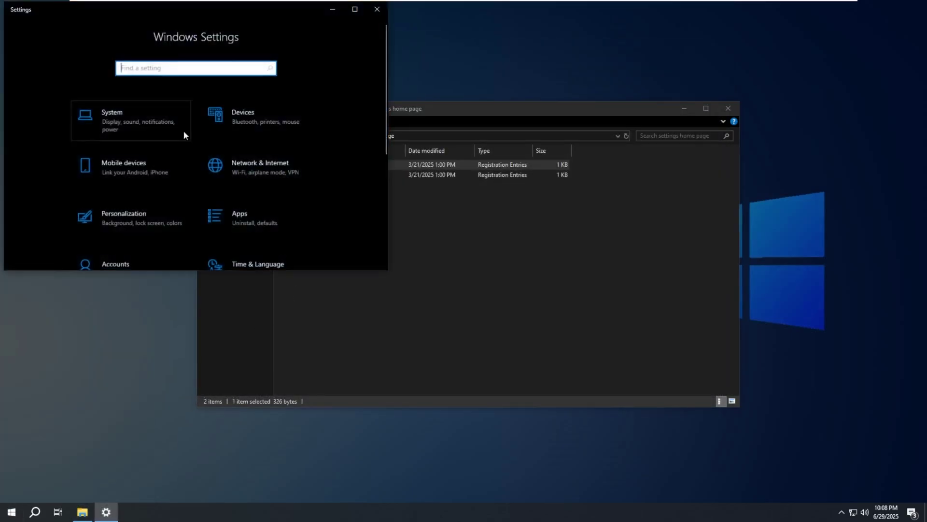
pyautogui.scroll(-4, 247, 174)
pyautogui.scroll(4, 255, 190)
pyautogui.scroll(-3, 216, 168)
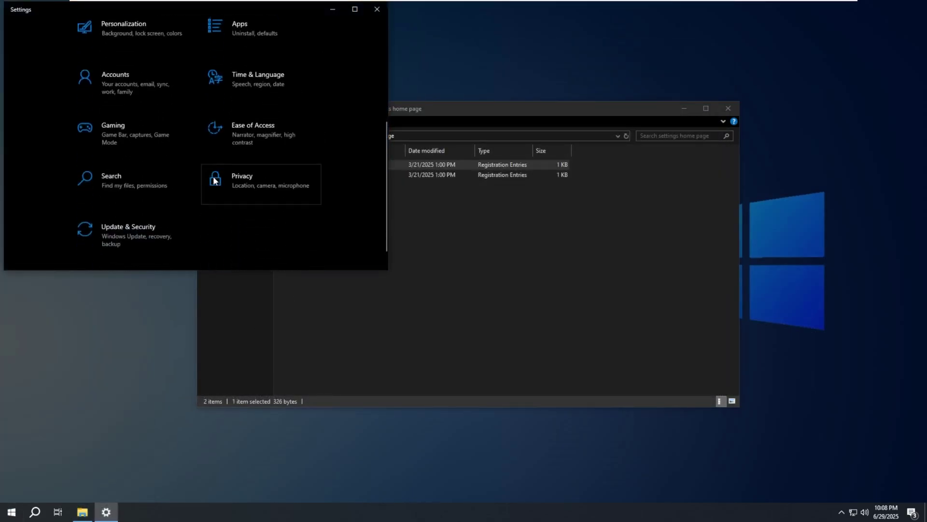
pyautogui.scroll(3, 213, 178)
pyautogui.click(381, 11)
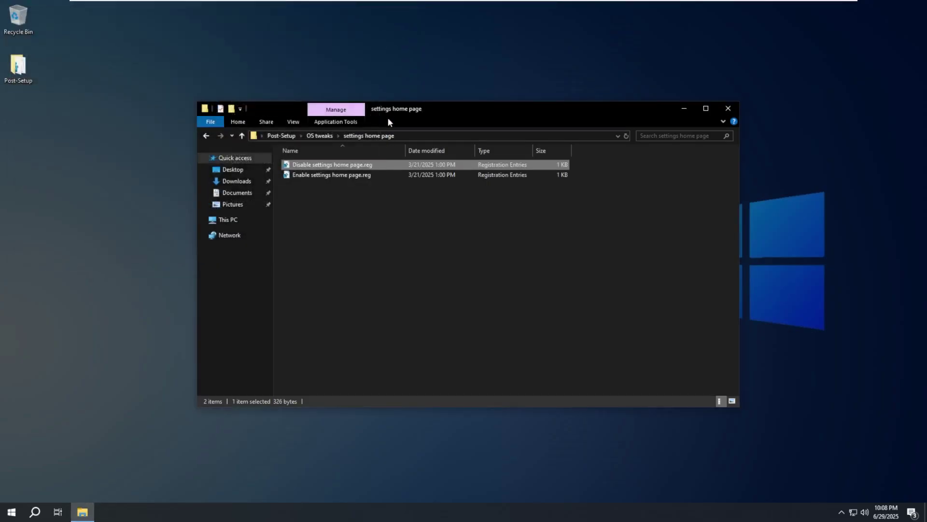
# Step: Look inside the Windows 11 context menu folder, then open the Windows Spotlight folder
pyautogui.click(325, 136)
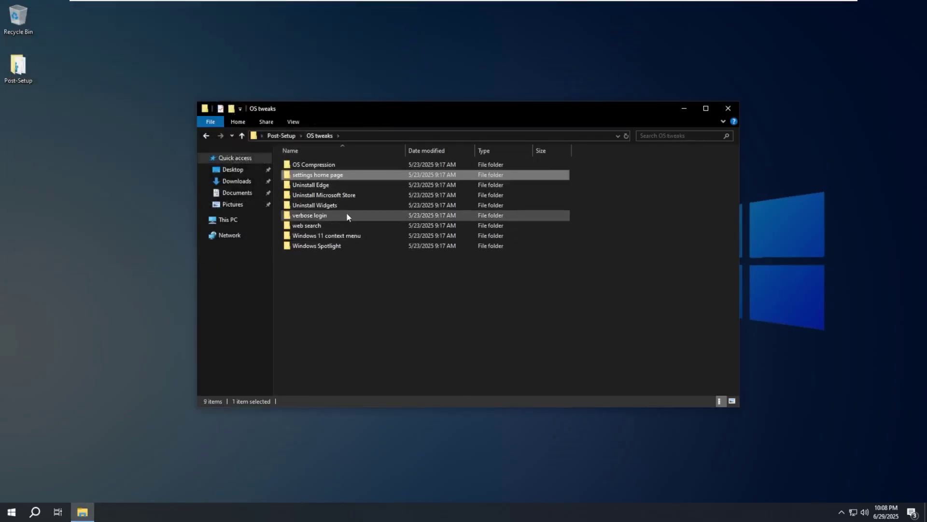
pyautogui.doubleClick(343, 237)
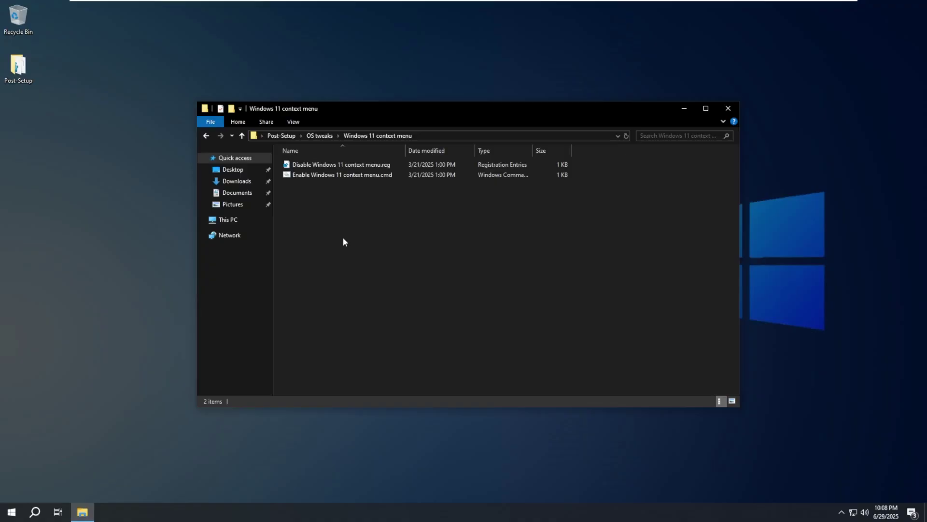
pyautogui.click(325, 136)
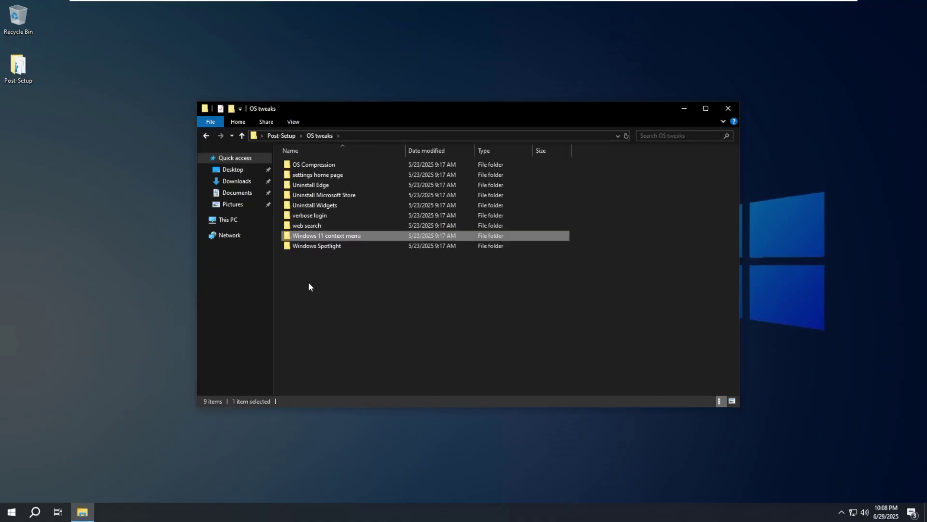
pyautogui.click(328, 250)
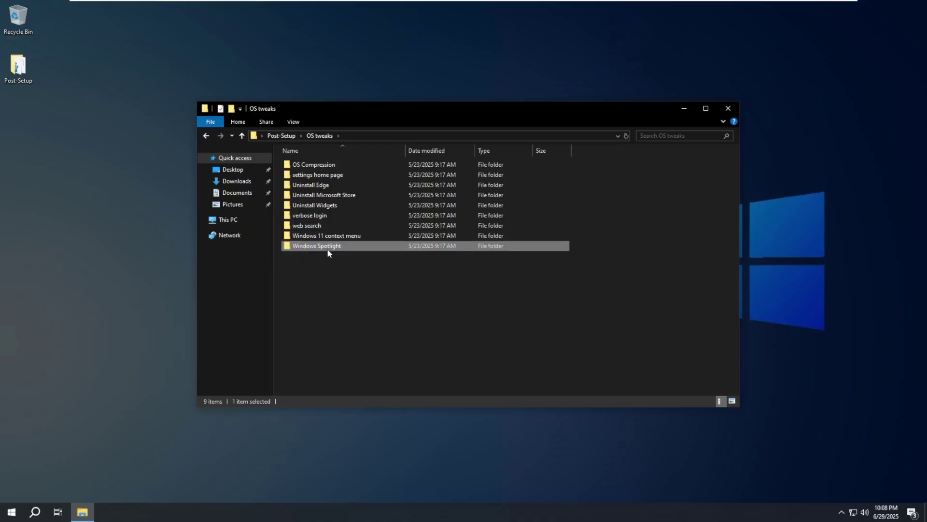
pyautogui.doubleClick(327, 249)
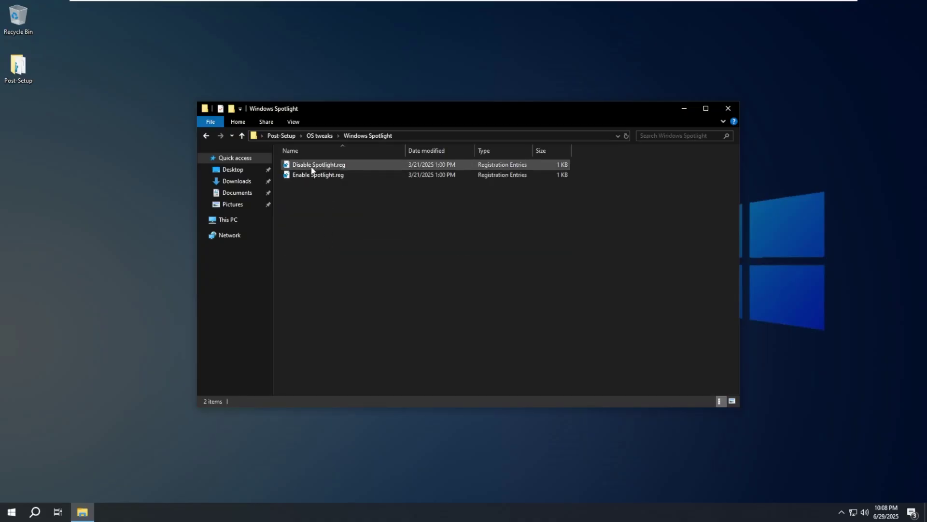
# Step: Go back up to Post-Setup and glance into the Useful stuff folder
pyautogui.click(321, 137)
pyautogui.click(293, 137)
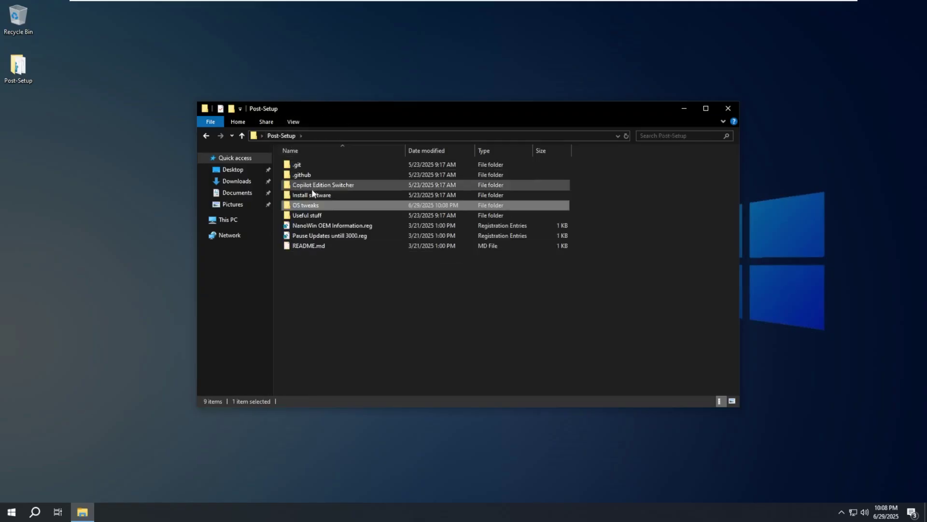
pyautogui.doubleClick(311, 216)
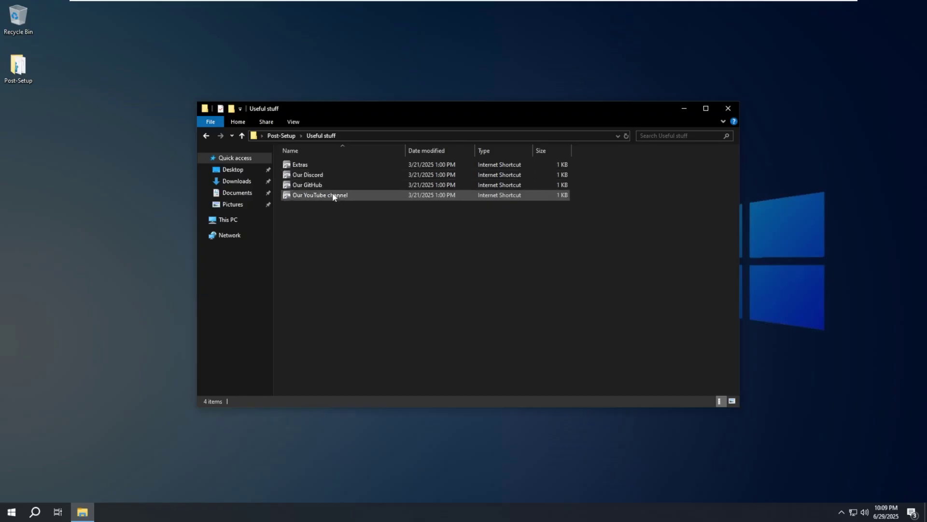
pyautogui.click(285, 137)
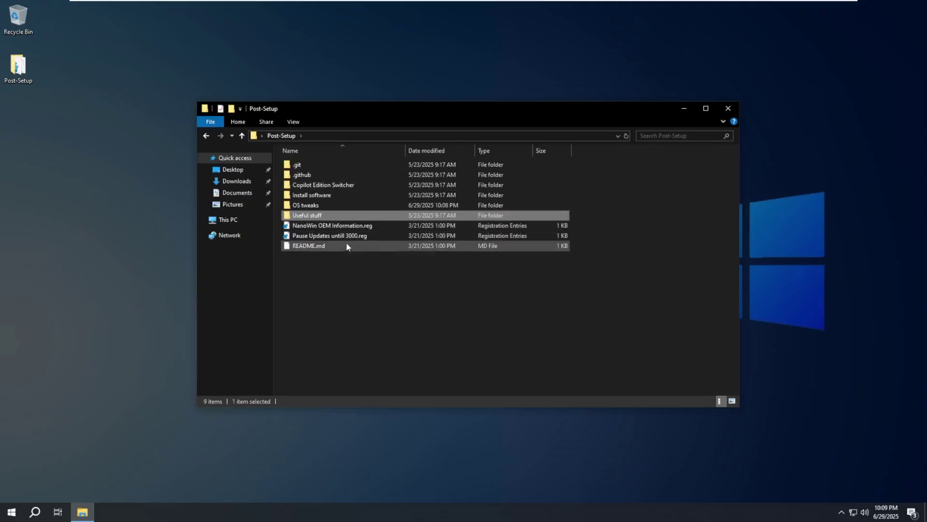
# Step: View Pause Updates untill 3000.reg in Notepad, then close it
pyautogui.click(327, 225)
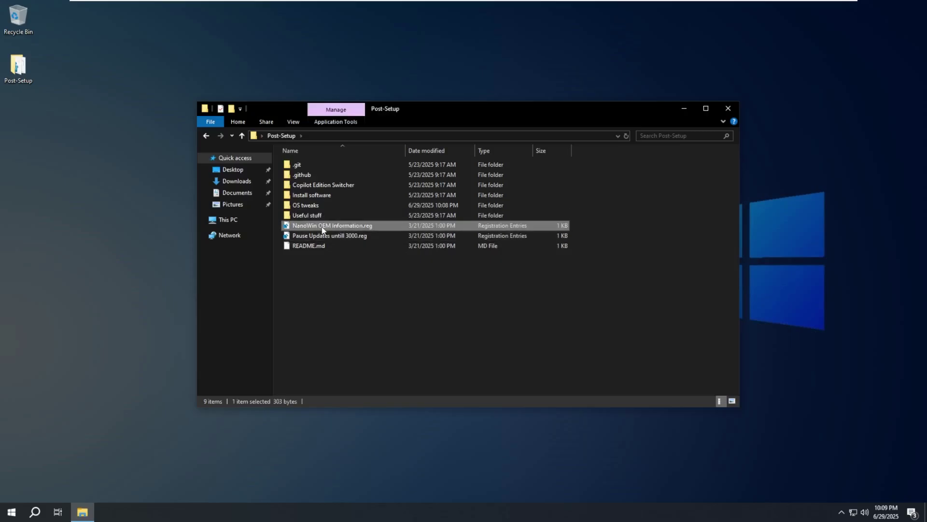
pyautogui.rightClick(359, 238)
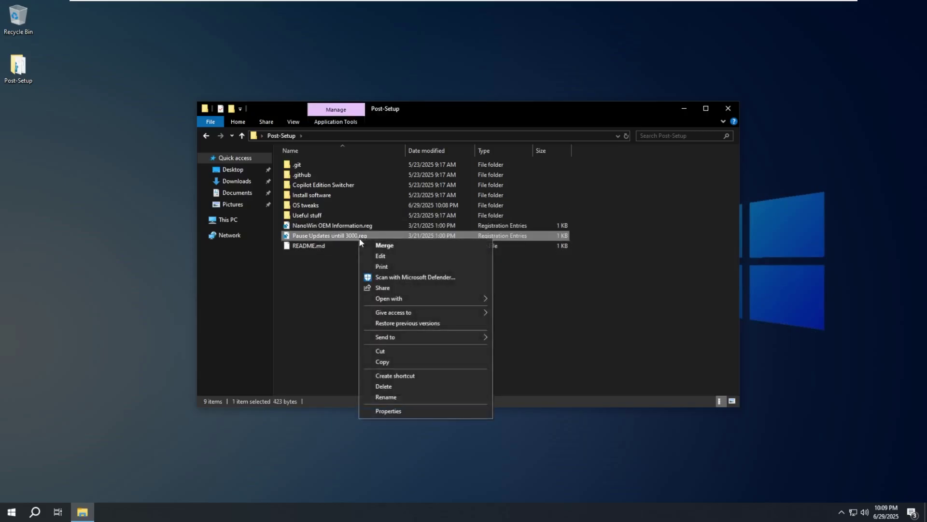
pyautogui.click(382, 256)
pyautogui.moveTo(295, 50); pyautogui.dragTo(305, 87)
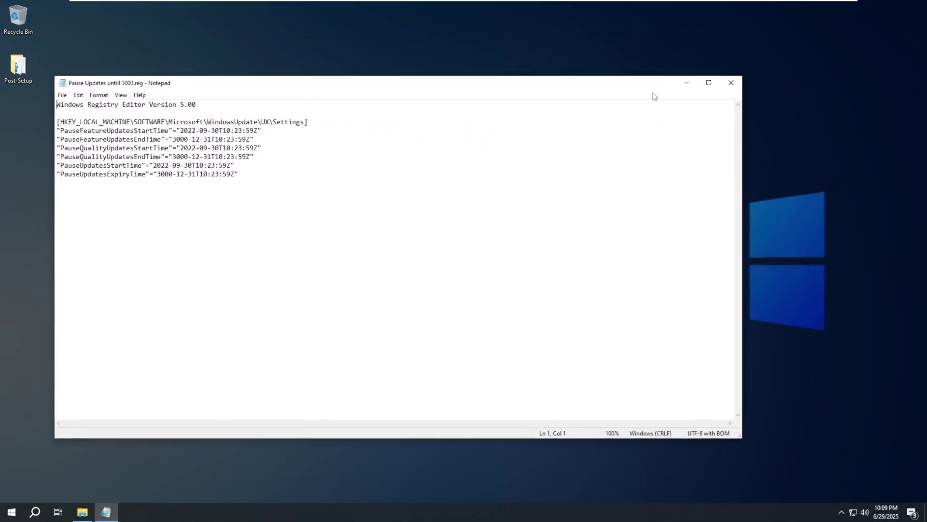
pyautogui.click(730, 83)
# Step: Close the Post-Setup folder and dismiss the restart-required notification
pyautogui.click(729, 104)
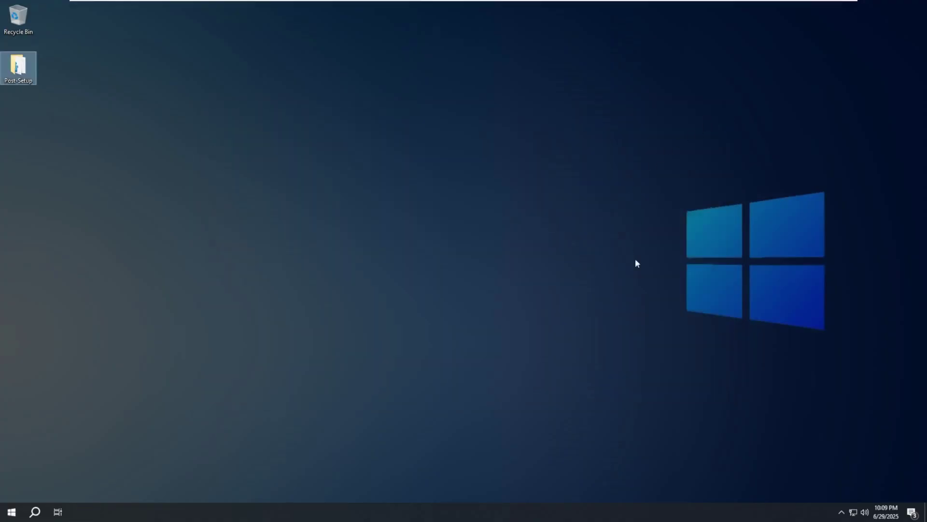
pyautogui.click(925, 516)
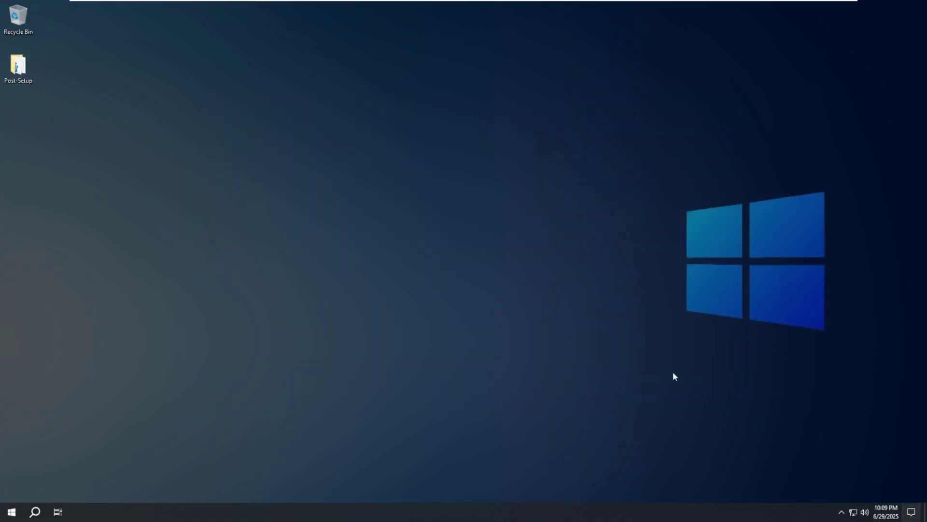
pyautogui.click(474, 386)
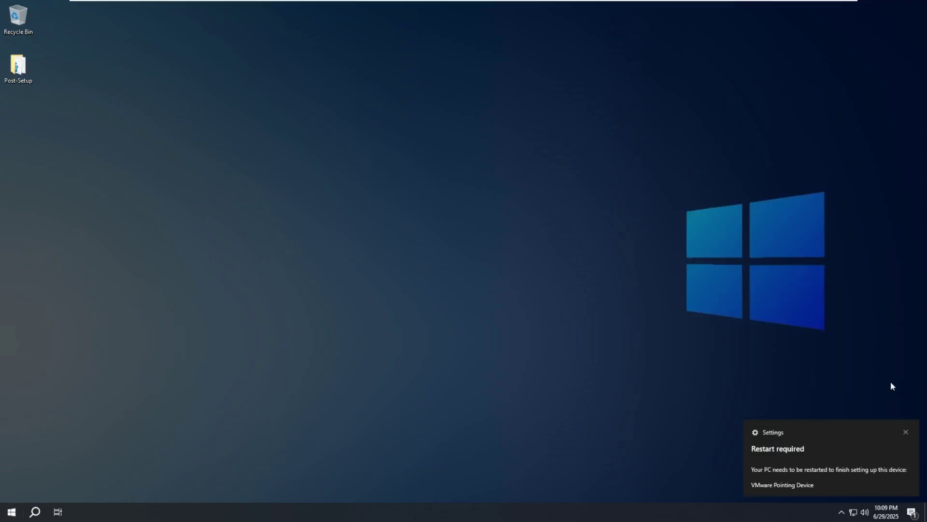
pyautogui.click(907, 430)
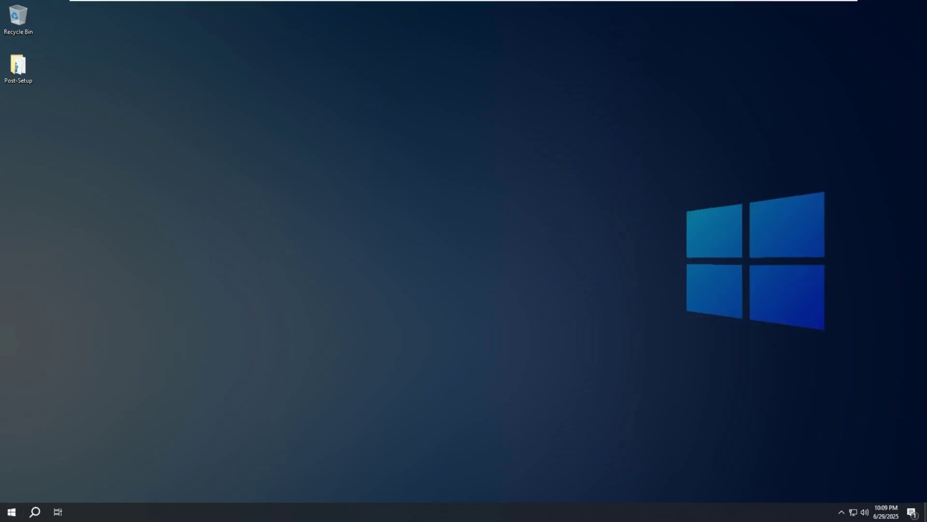
# Step: Expand all quick-action tiles in the notification center, then view the calendar
pyautogui.click(912, 513)
pyautogui.click(913, 515)
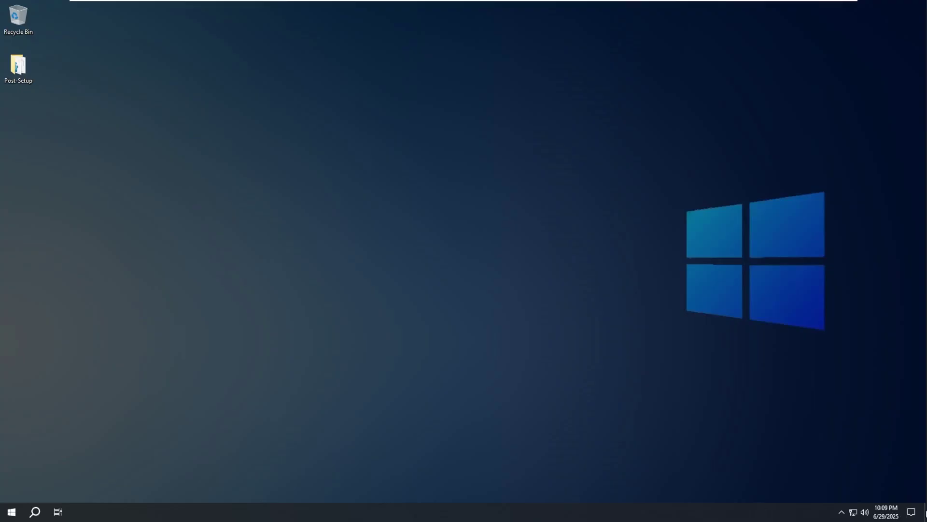
pyautogui.click(915, 517)
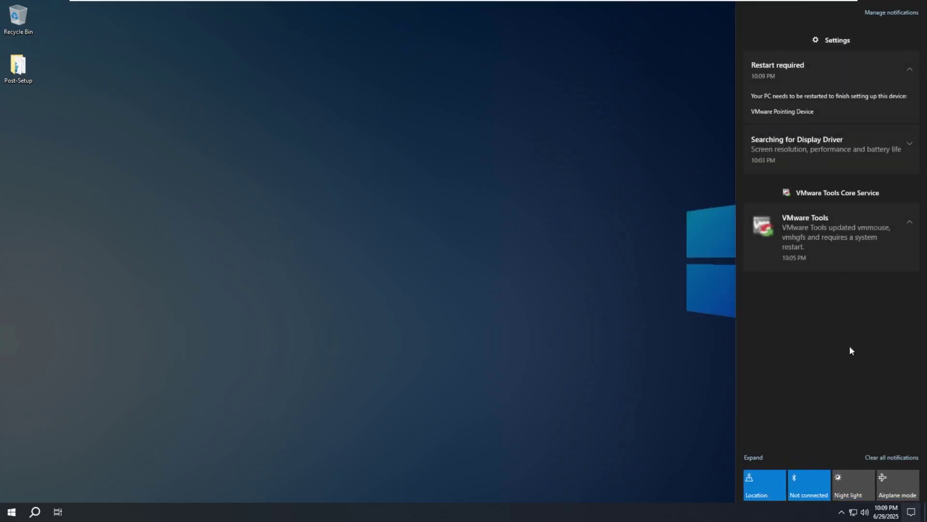
pyautogui.click(754, 457)
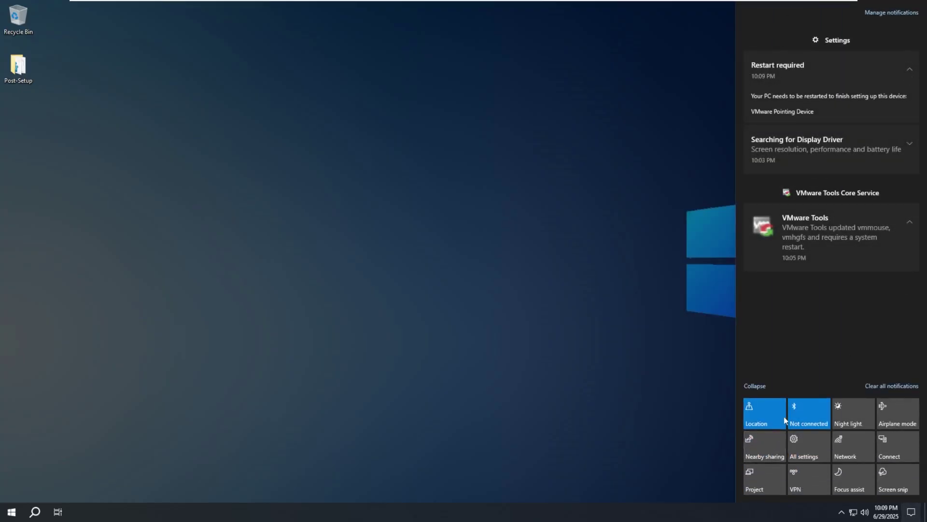
pyautogui.click(892, 508)
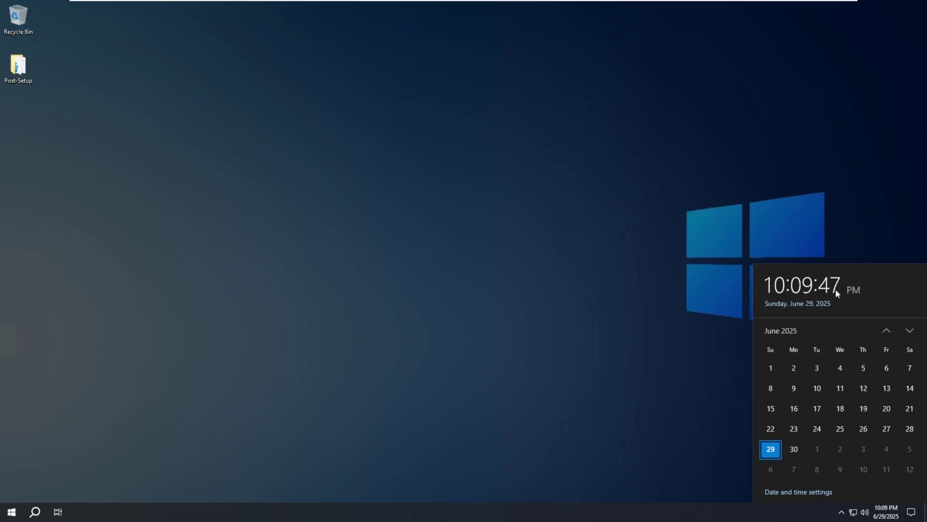
# Step: Set the speaker volume to 70, check the network flyout, and show the hidden tray icons
pyautogui.click(865, 511)
pyautogui.scroll(-2, 862, 495)
pyautogui.scroll(4, 861, 494)
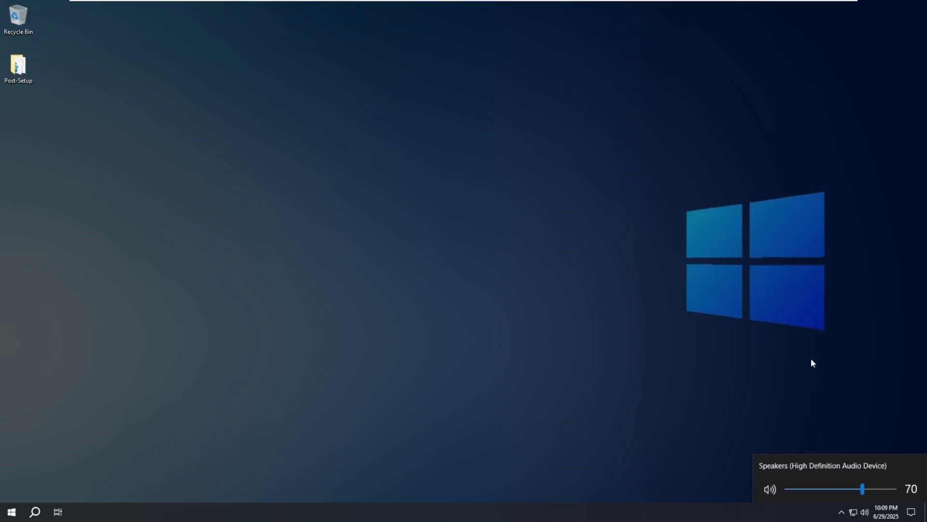
pyautogui.click(854, 512)
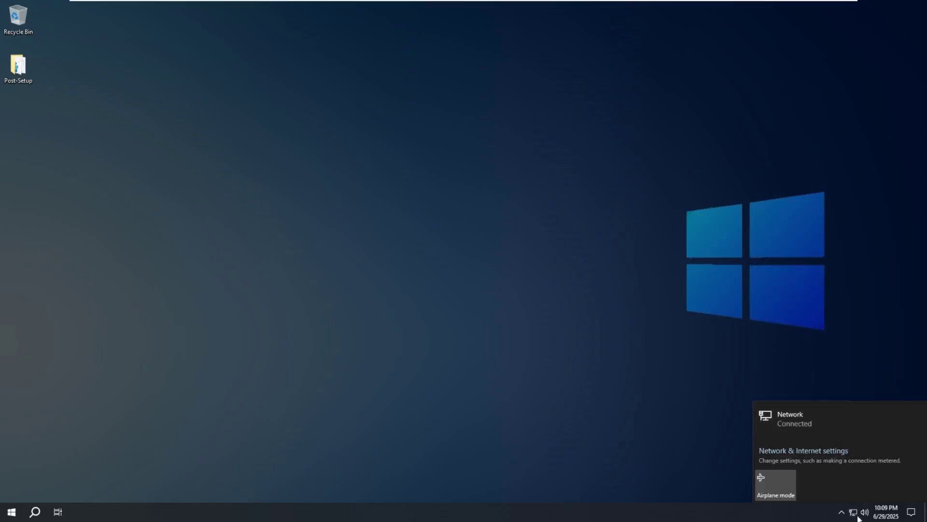
pyautogui.click(841, 512)
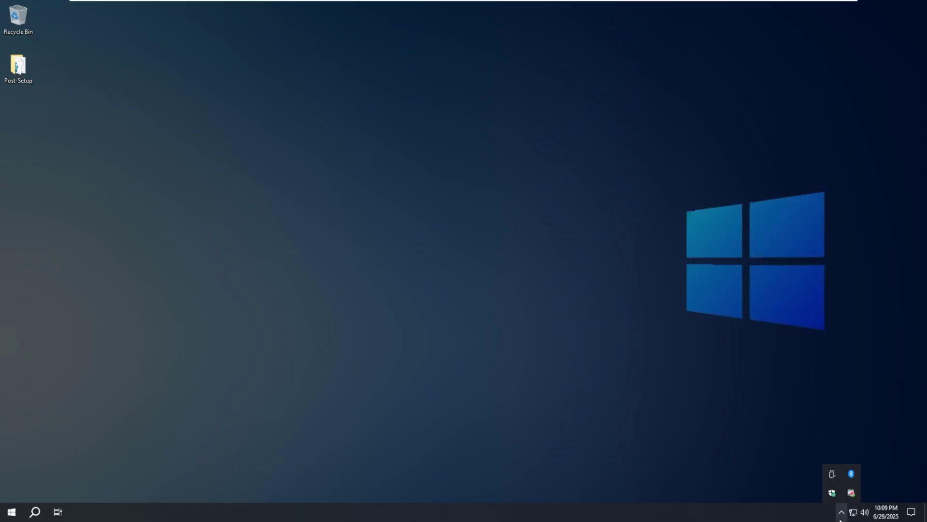
# Step: Review Virus & threat protection in Windows Security, then close it
pyautogui.click(828, 492)
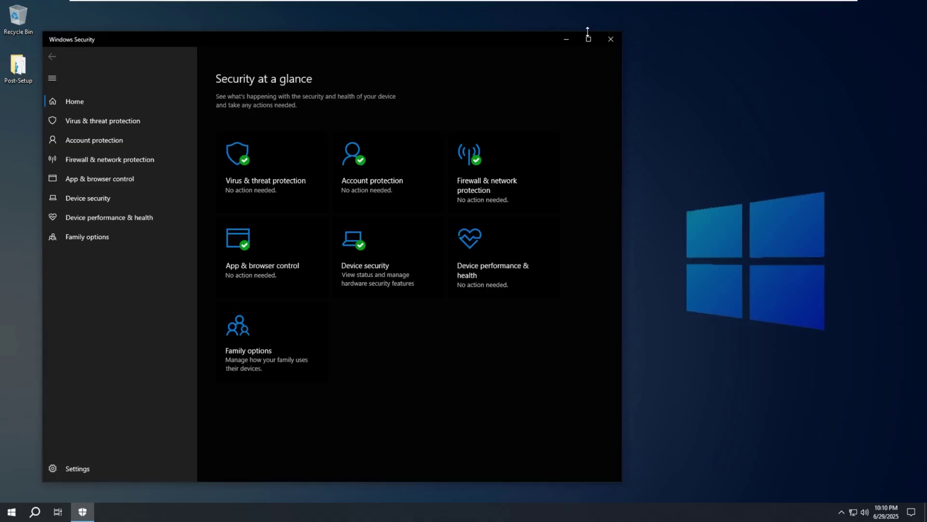
pyautogui.click(256, 194)
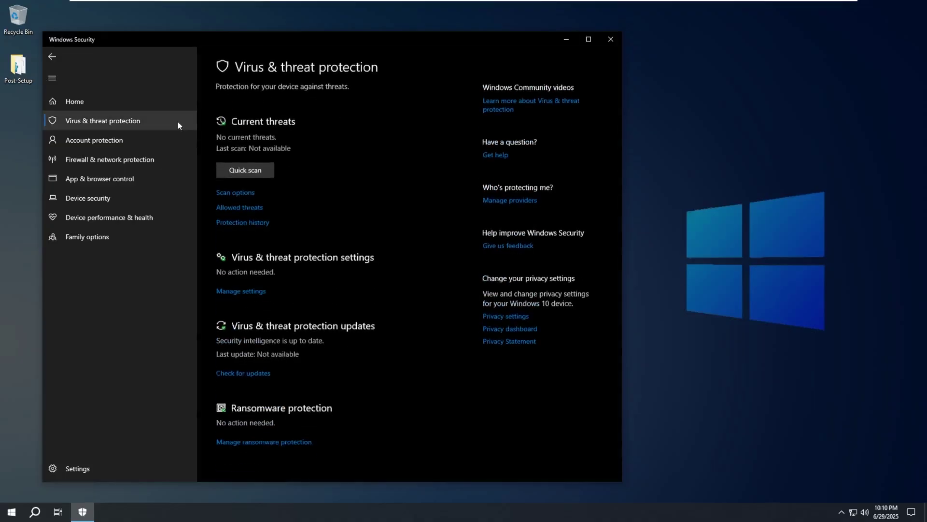
pyautogui.click(52, 56)
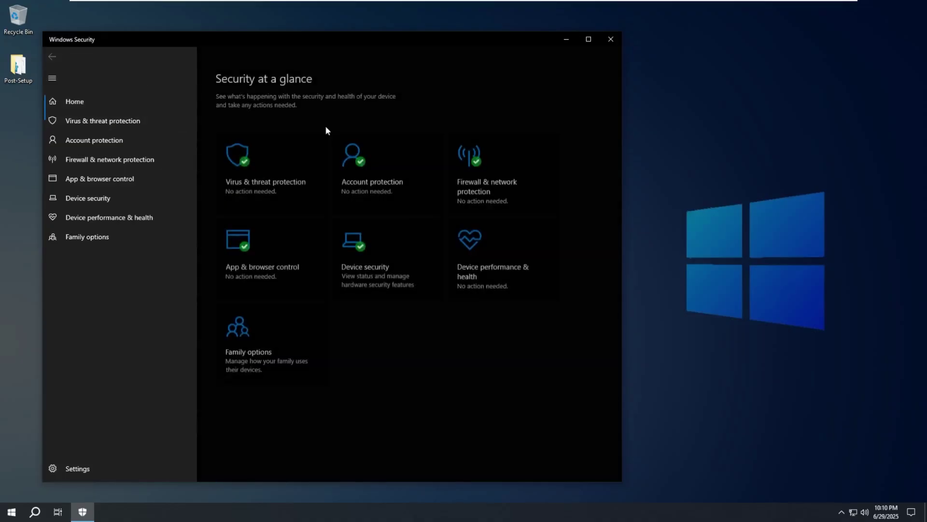
pyautogui.click(617, 40)
# Step: Add a second virtual desktop in Task View, return to Desktop 1, and open search
pyautogui.click(841, 512)
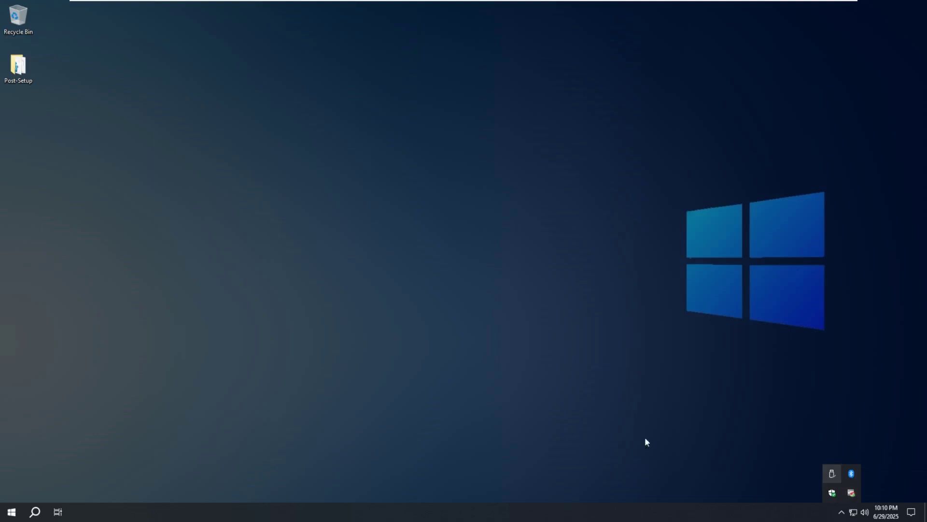
pyautogui.click(581, 434)
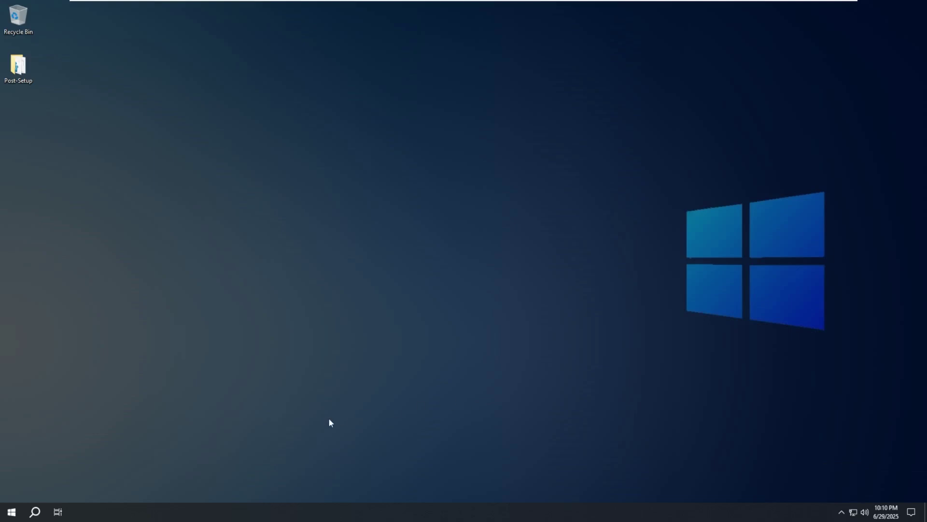
pyautogui.click(57, 511)
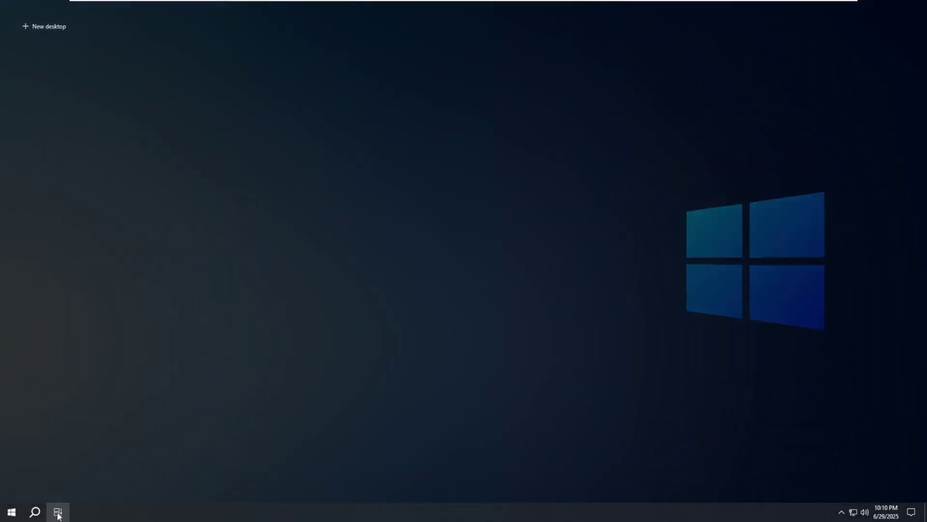
pyautogui.click(38, 30)
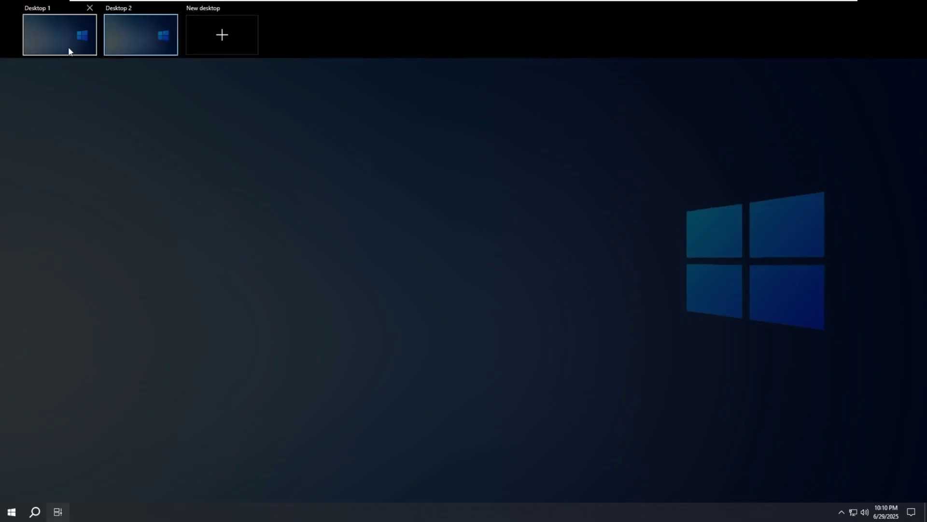
pyautogui.click(68, 50)
pyautogui.click(36, 512)
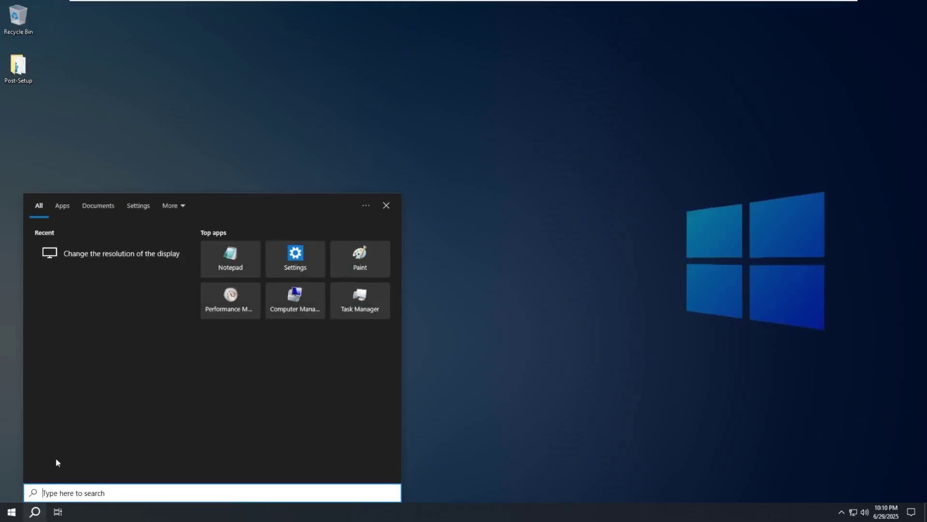
# Step: Widen the Start menu, pin Settings as a tile, then unpin it and narrow Start again
pyautogui.click(11, 512)
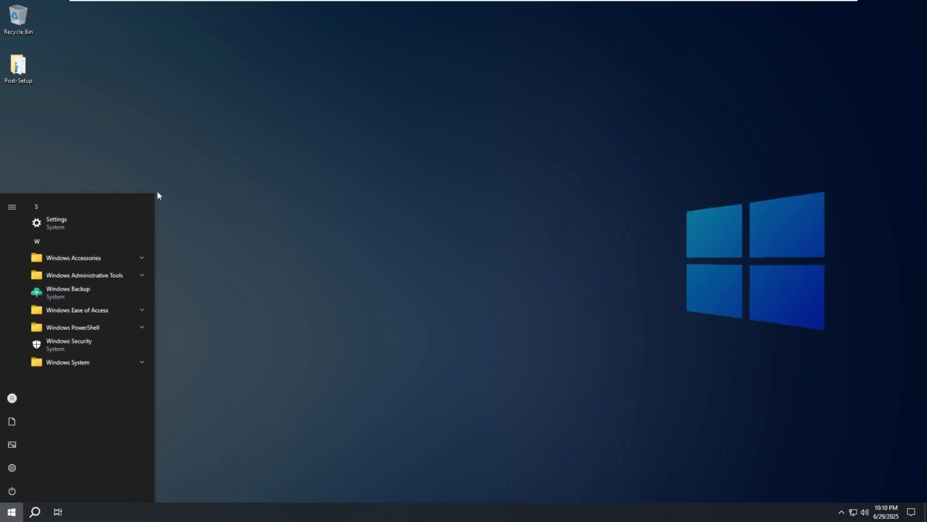
pyautogui.moveTo(153, 239); pyautogui.dragTo(216, 234)
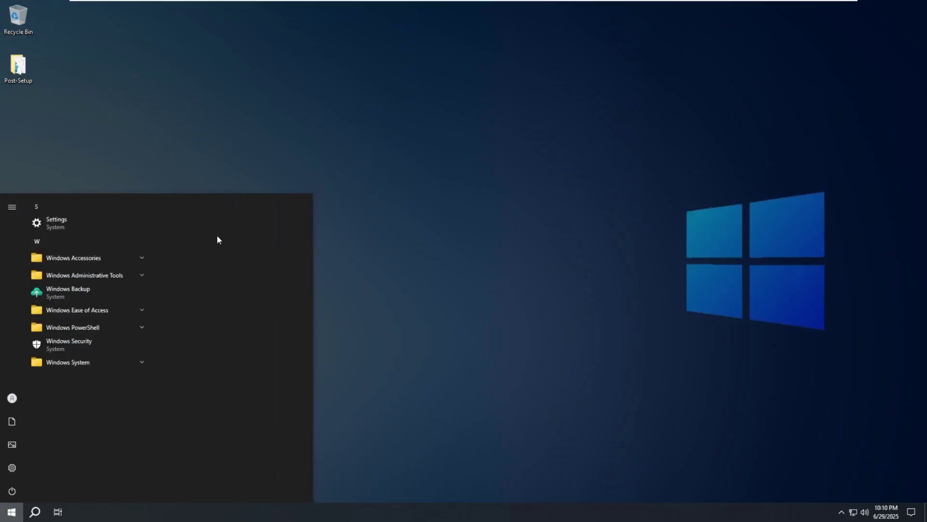
pyautogui.rightClick(80, 228)
pyautogui.click(131, 236)
pyautogui.rightClick(201, 242)
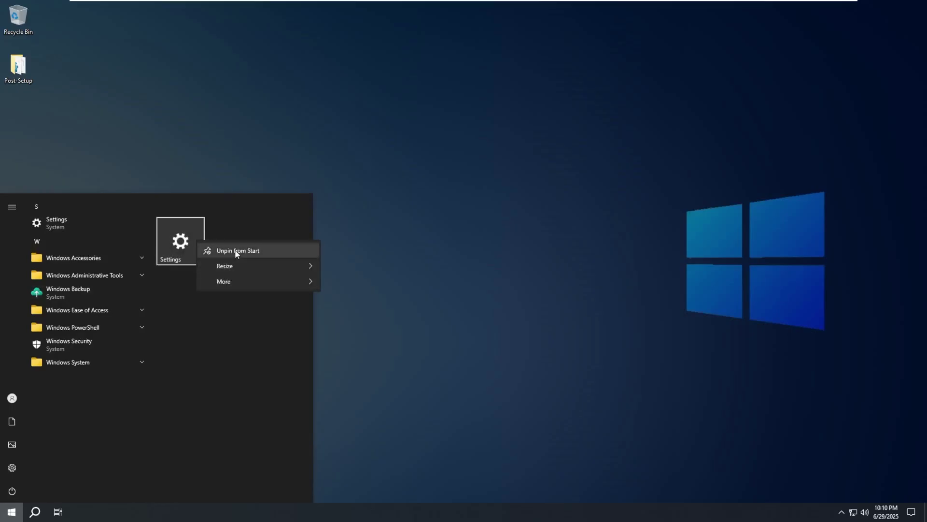
pyautogui.click(231, 249)
pyautogui.moveTo(312, 226); pyautogui.dragTo(163, 209)
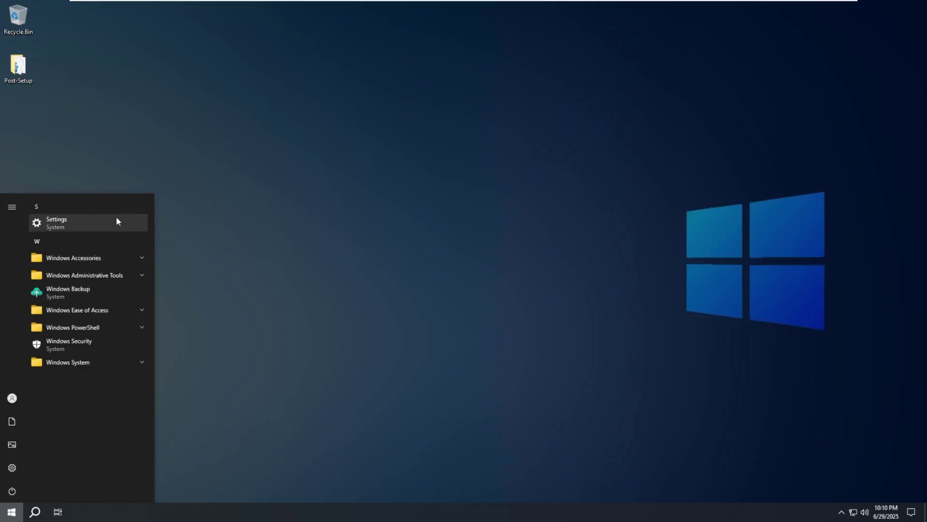
# Step: Expand the Windows Accessories, Administrative Tools, Ease of Access and PowerShell folders in the app list
pyautogui.click(124, 257)
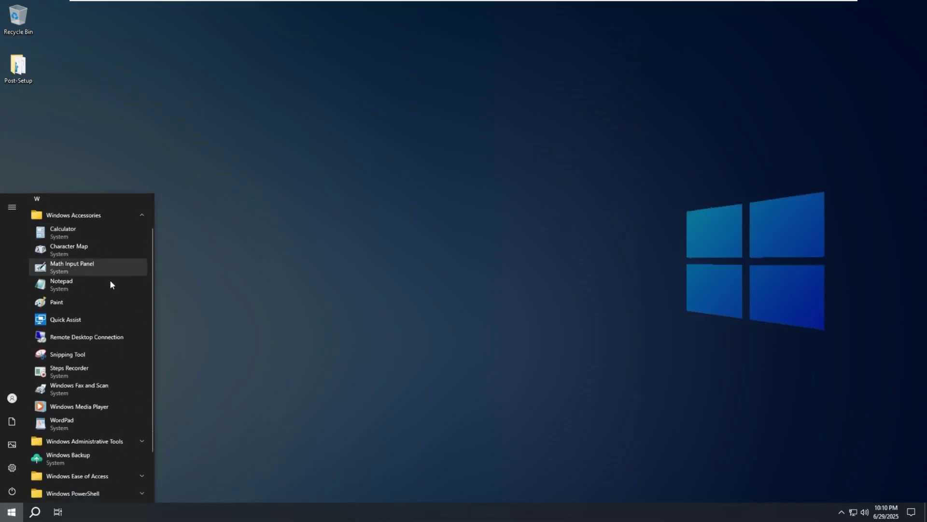
pyautogui.scroll(-2, 77, 416)
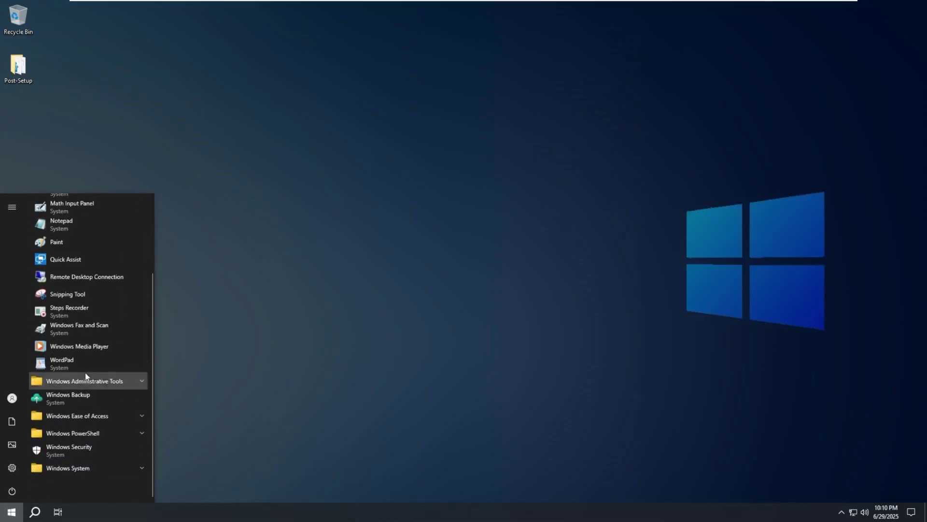
pyautogui.click(85, 376)
pyautogui.scroll(-4, 90, 339)
pyautogui.scroll(3, 87, 309)
pyautogui.scroll(-5, 85, 285)
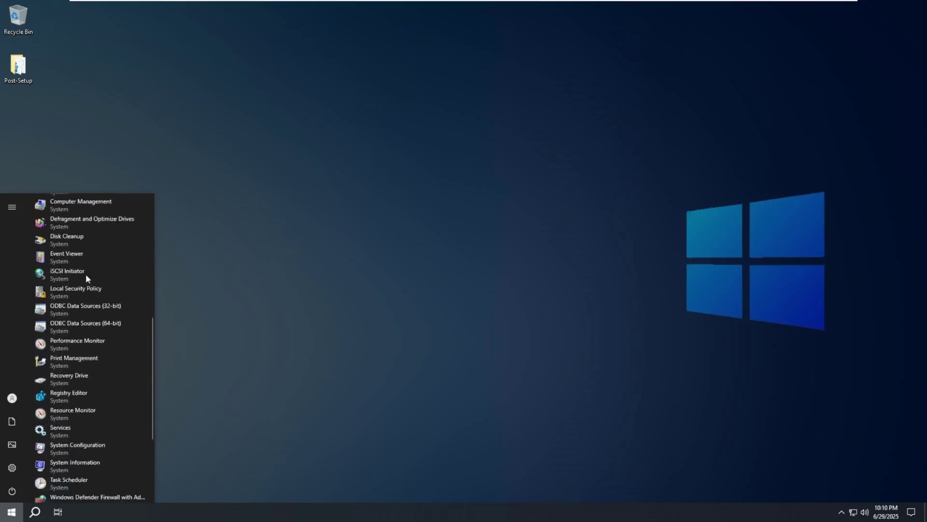
pyautogui.click(89, 417)
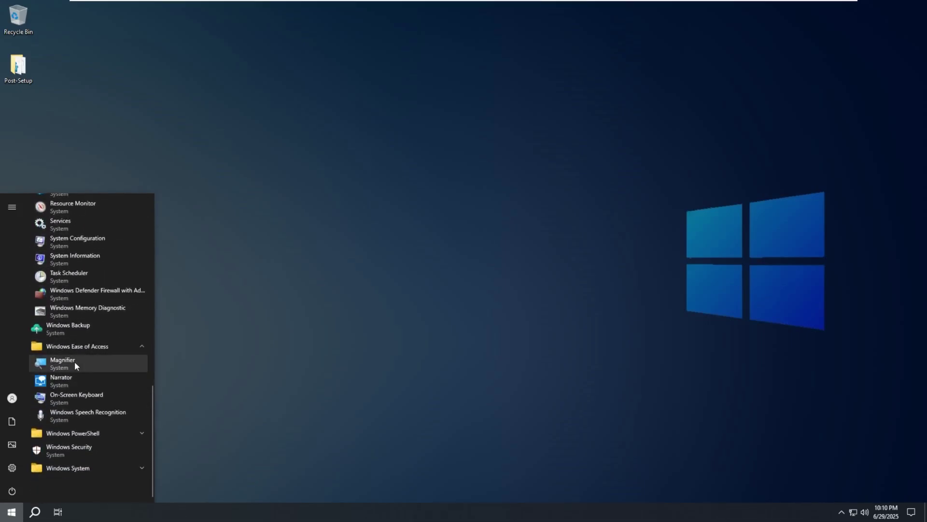
pyautogui.click(90, 433)
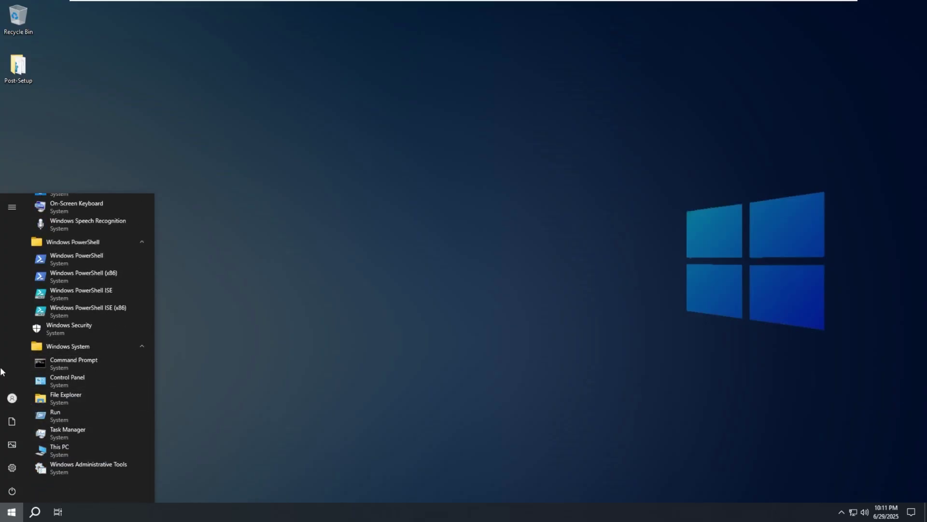
pyautogui.moveTo(23, 398)
# Step: Check System > About in maximized Settings (2.00 GB RAM, Enterprise LTSC 21H2), then close Settings
pyautogui.click(14, 467)
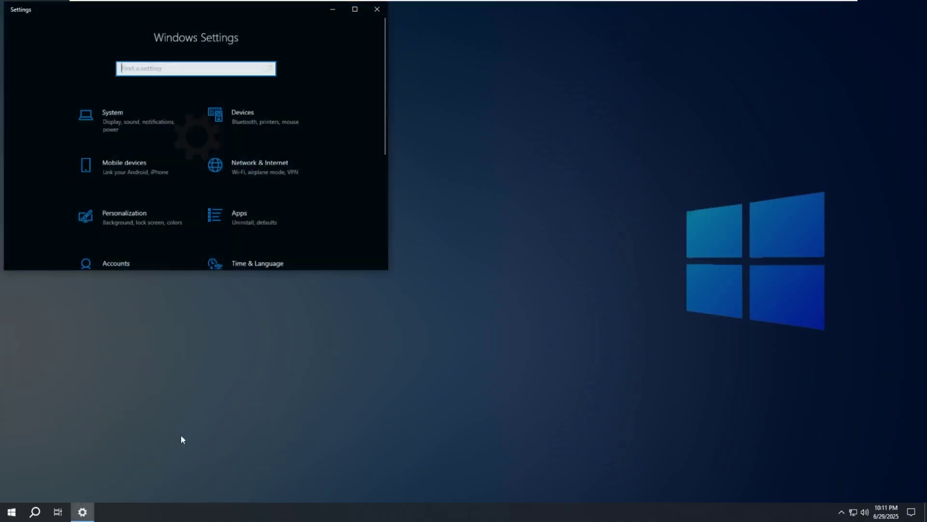
pyautogui.click(354, 9)
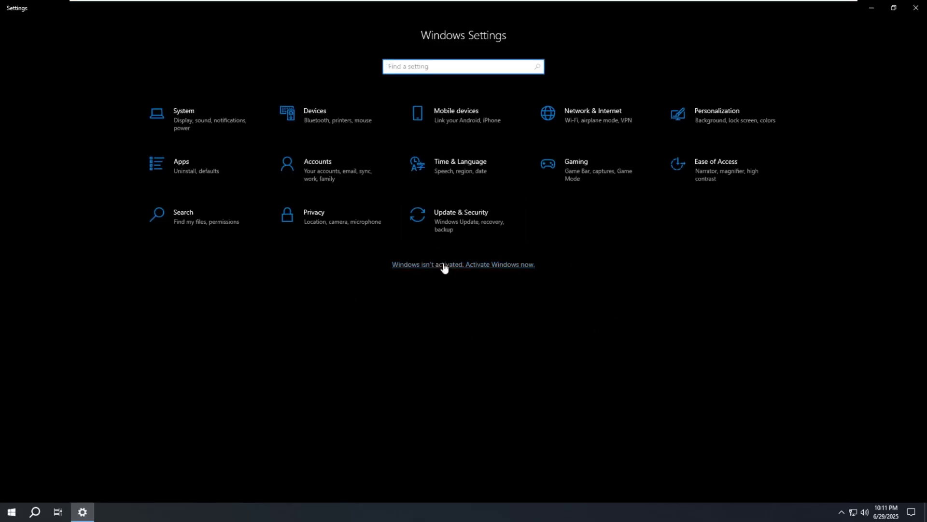
pyautogui.click(215, 135)
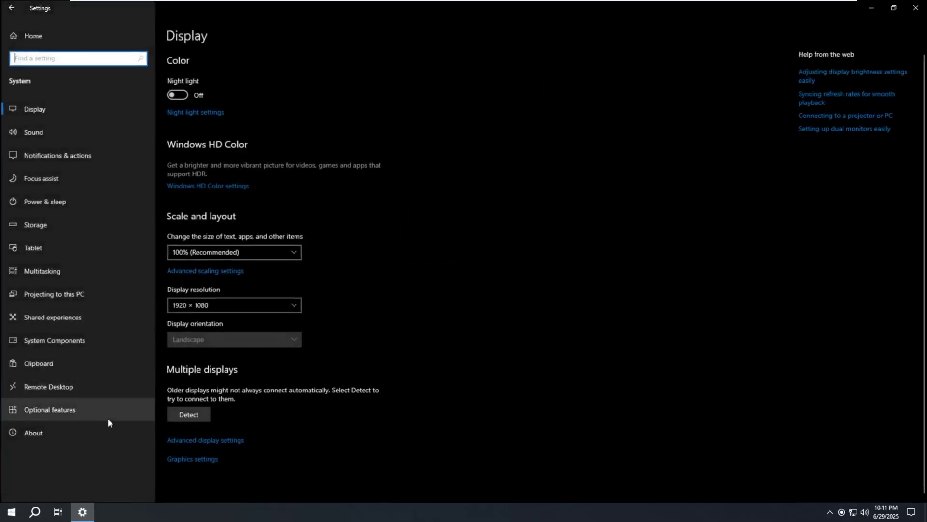
pyautogui.click(93, 440)
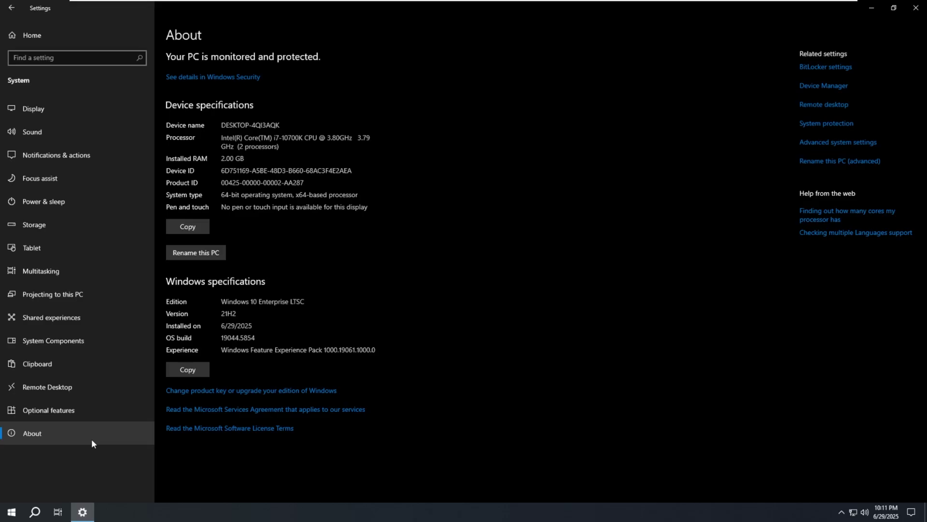
pyautogui.click(916, 7)
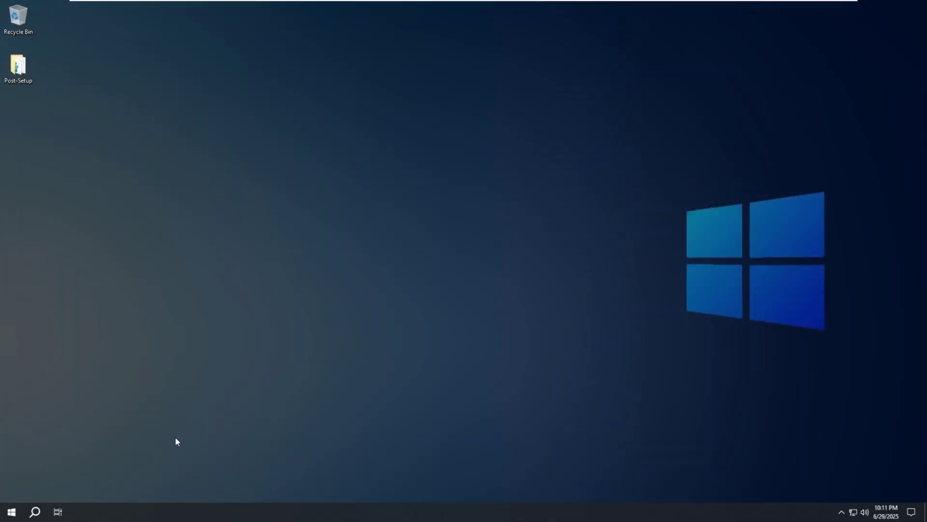
# Step: Show Local Disk (C:) properties from This PC: 14.0 GB used of 59.3 GB
pyautogui.click(12, 511)
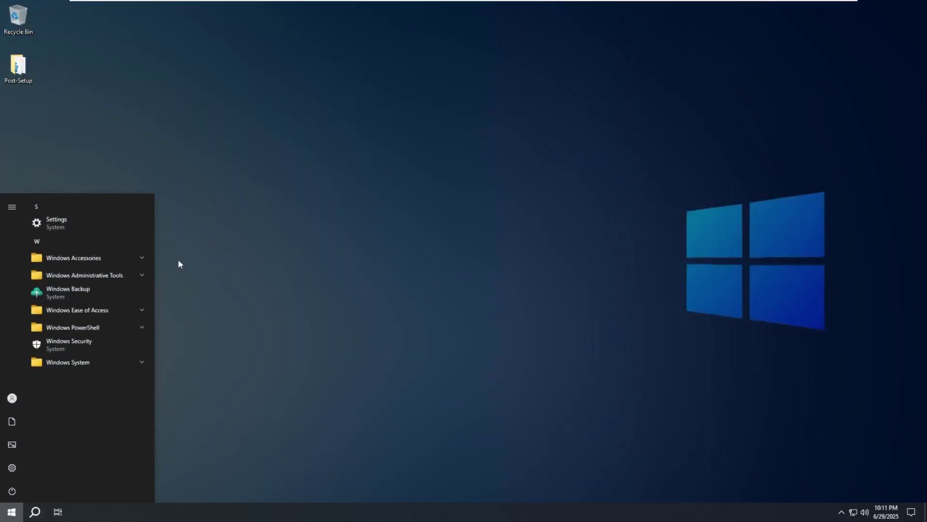
pyautogui.click(12, 444)
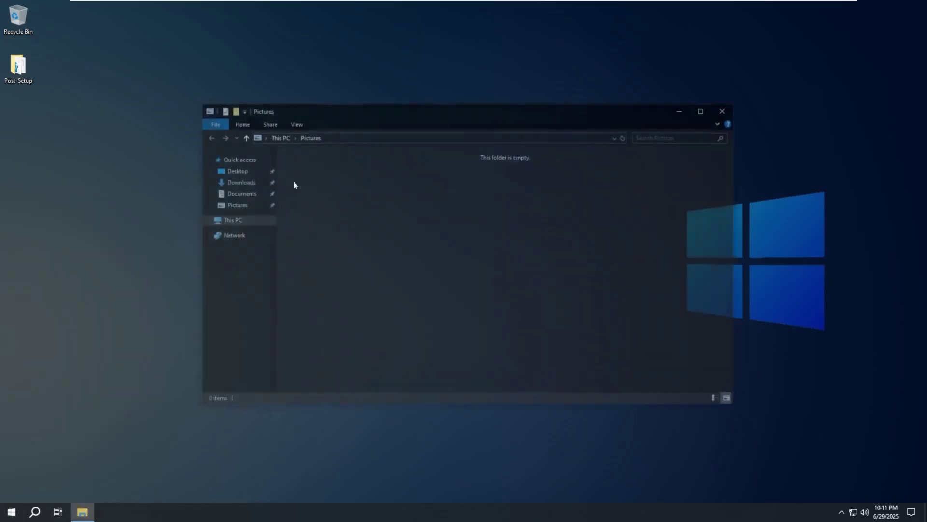
pyautogui.click(232, 221)
pyautogui.rightClick(338, 277)
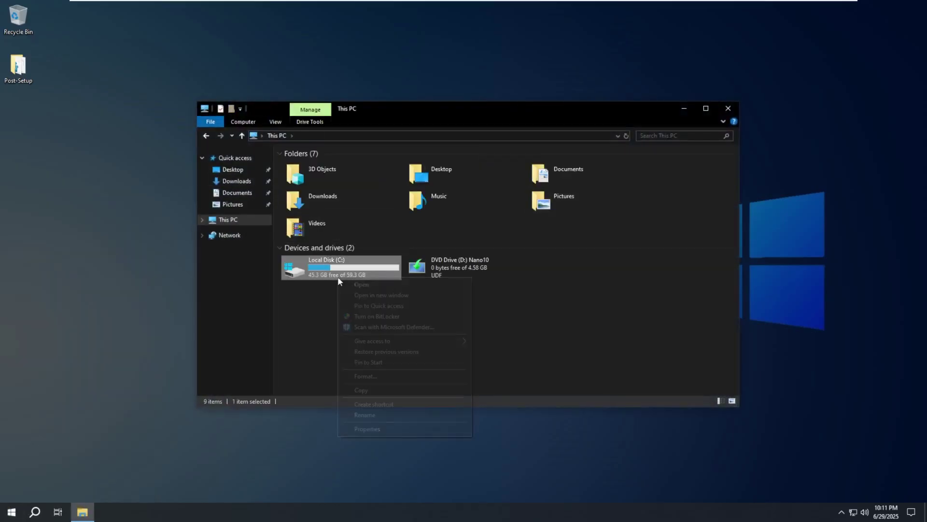
pyautogui.click(384, 431)
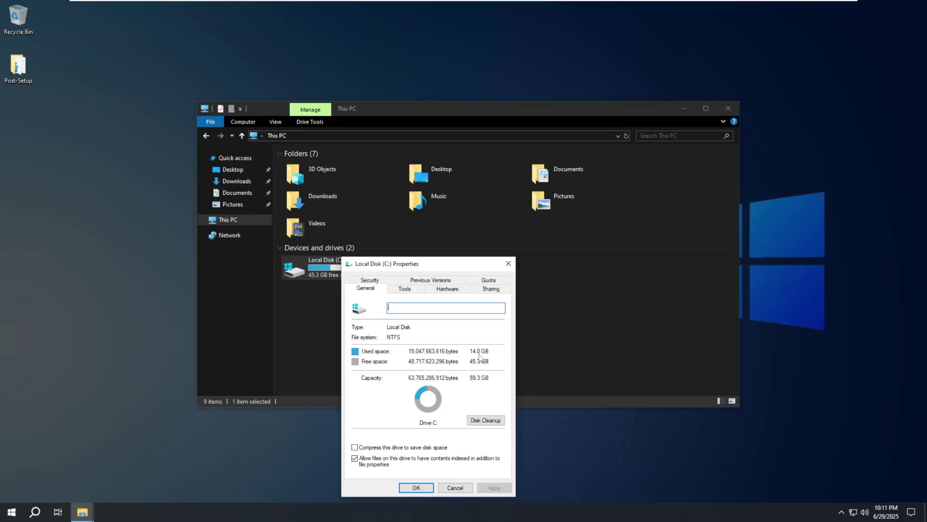
# Step: Browse the desktop's Post-Setup > OS tweaks > OS Compression folder, then close it
pyautogui.doubleClick(18, 67)
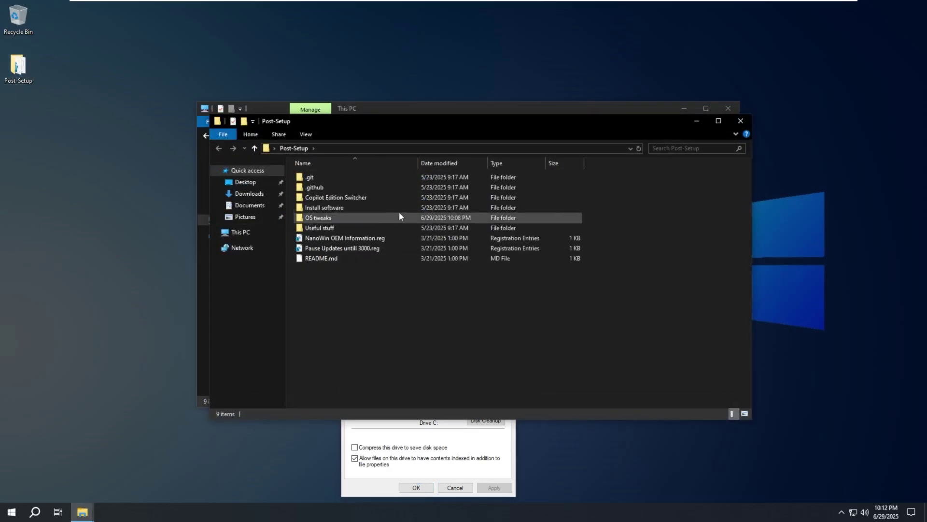
pyautogui.doubleClick(370, 218)
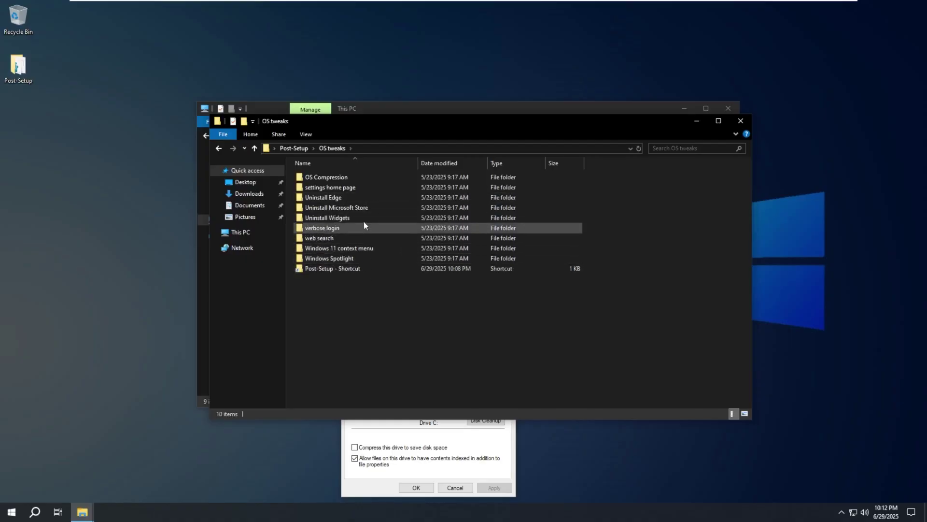
pyautogui.click(440, 179)
pyautogui.doubleClick(440, 179)
pyautogui.moveTo(434, 121); pyautogui.dragTo(723, 115)
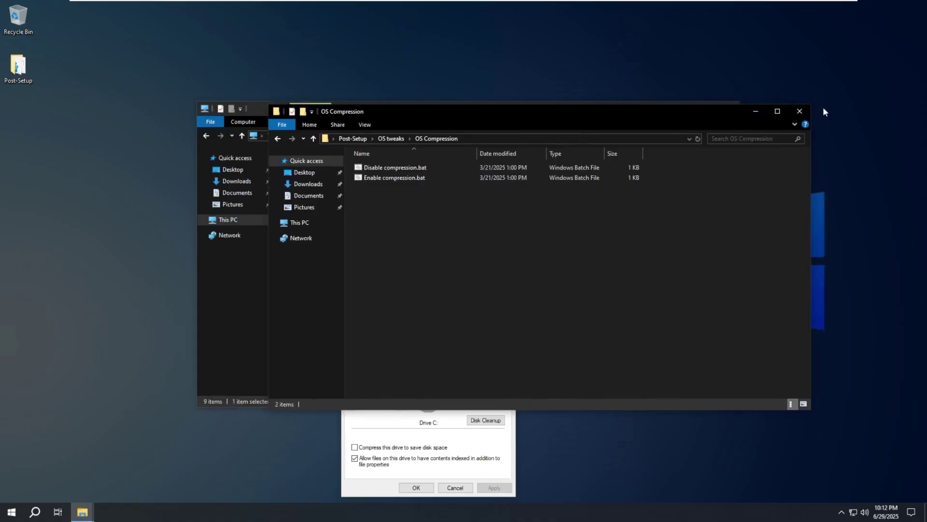
pyautogui.click(800, 111)
# Step: Close the drive C and This PC windows, then review Task Manager's Memory and CPU performance figures
pyautogui.click(509, 264)
pyautogui.click(728, 108)
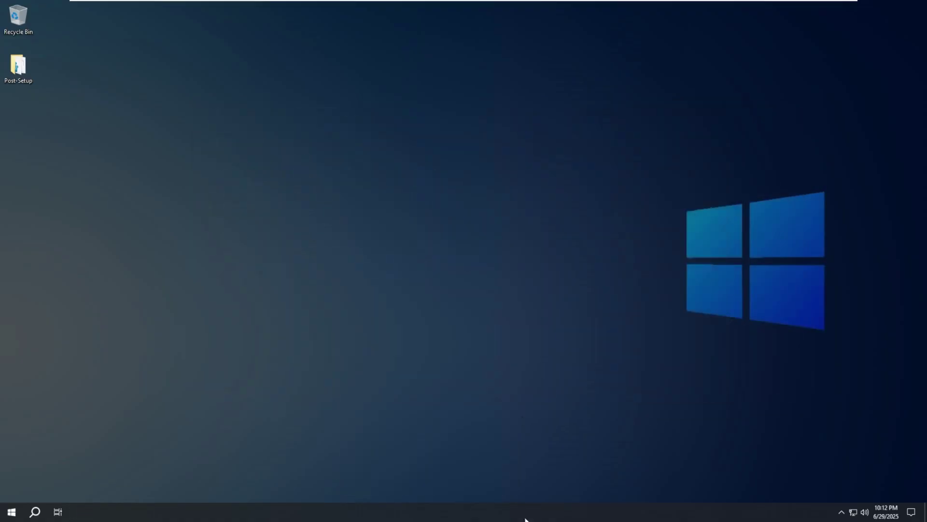
pyautogui.rightClick(538, 513)
pyautogui.click(575, 471)
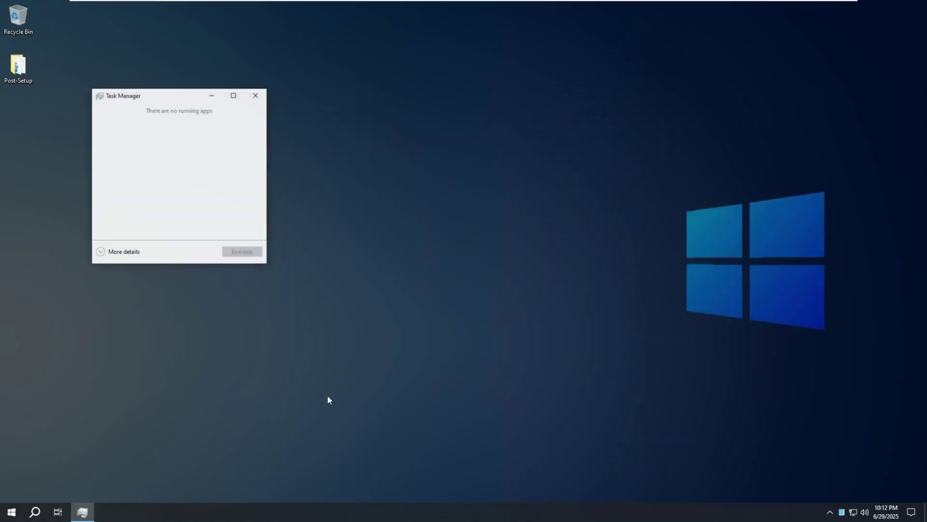
pyautogui.click(120, 254)
pyautogui.click(143, 120)
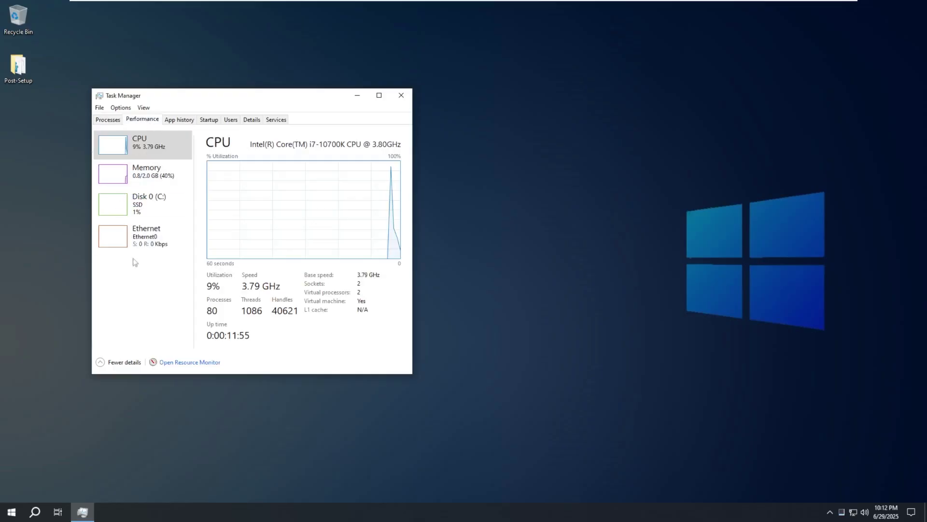
pyautogui.click(156, 174)
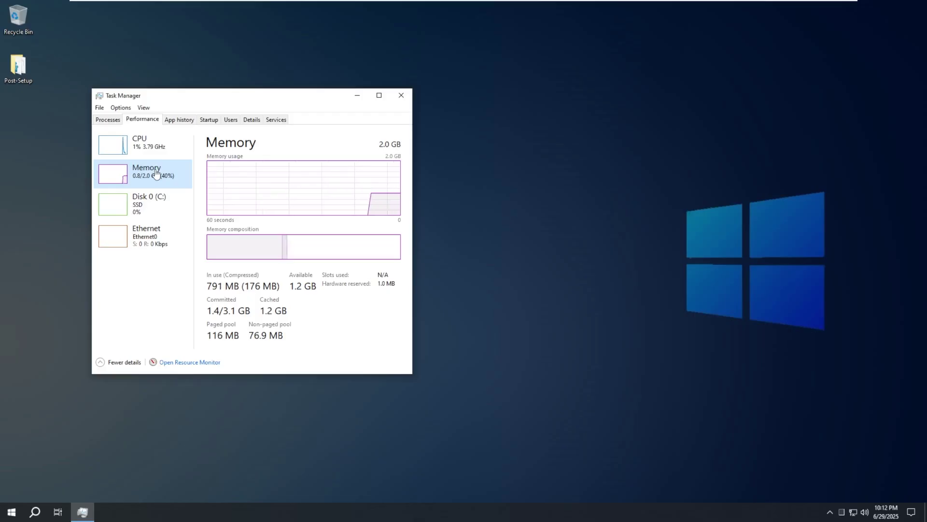
pyautogui.click(139, 149)
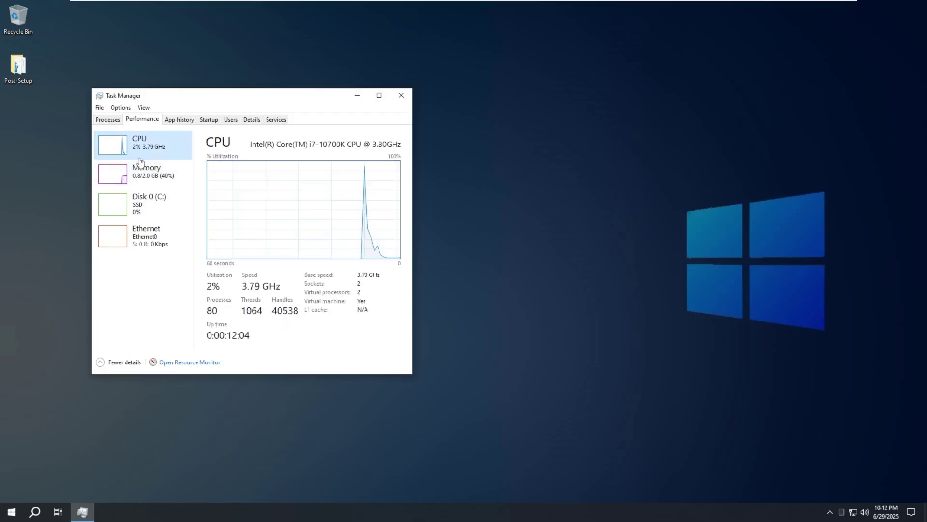
pyautogui.click(401, 95)
# Step: Check Windows activation status and Windows Update paused until 12/31/3000, then close Settings
pyautogui.click(12, 511)
pyautogui.click(11, 467)
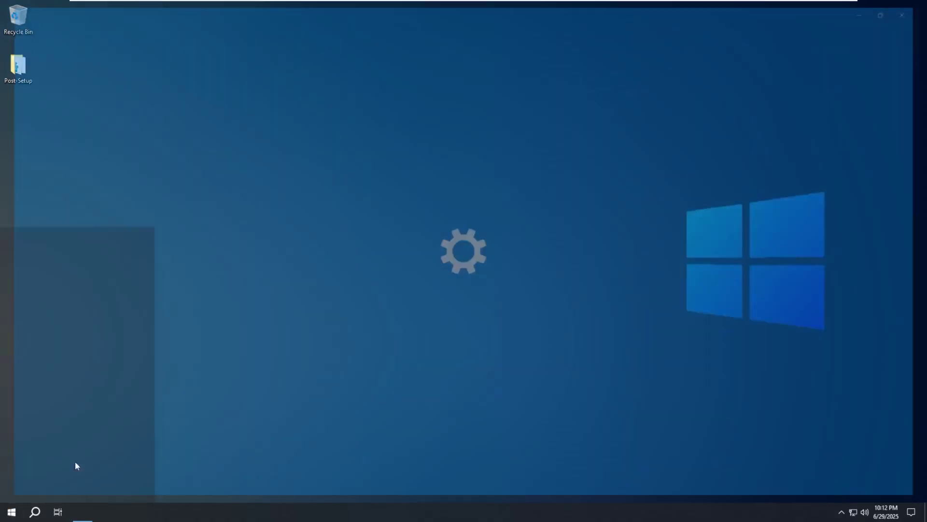
pyautogui.click(483, 265)
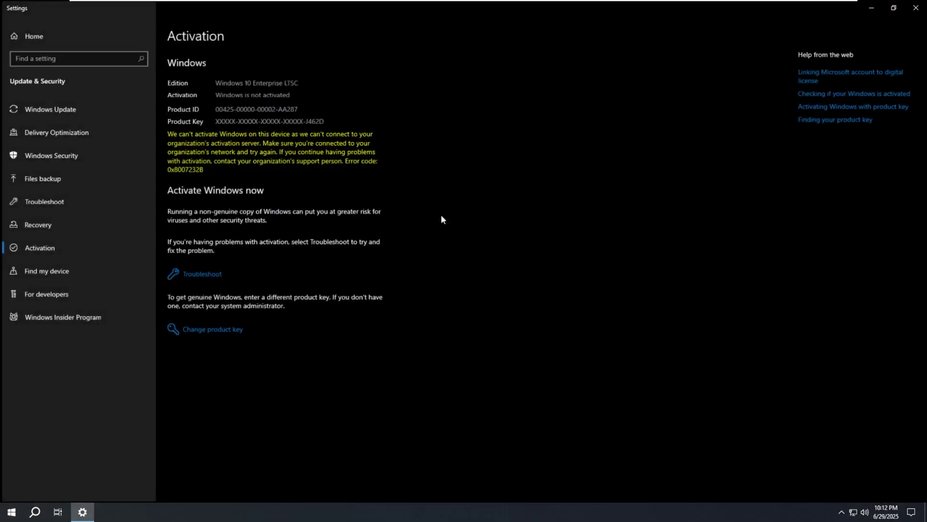
pyautogui.click(27, 35)
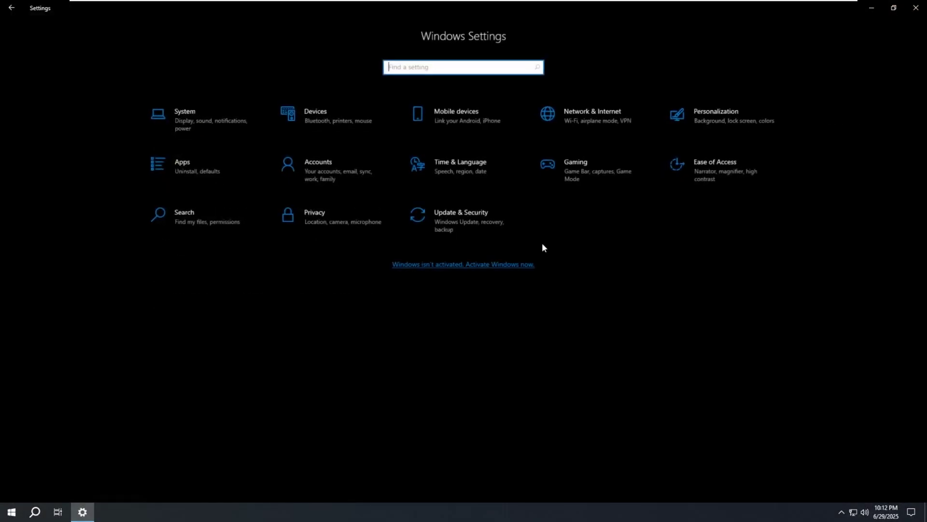
pyautogui.click(506, 229)
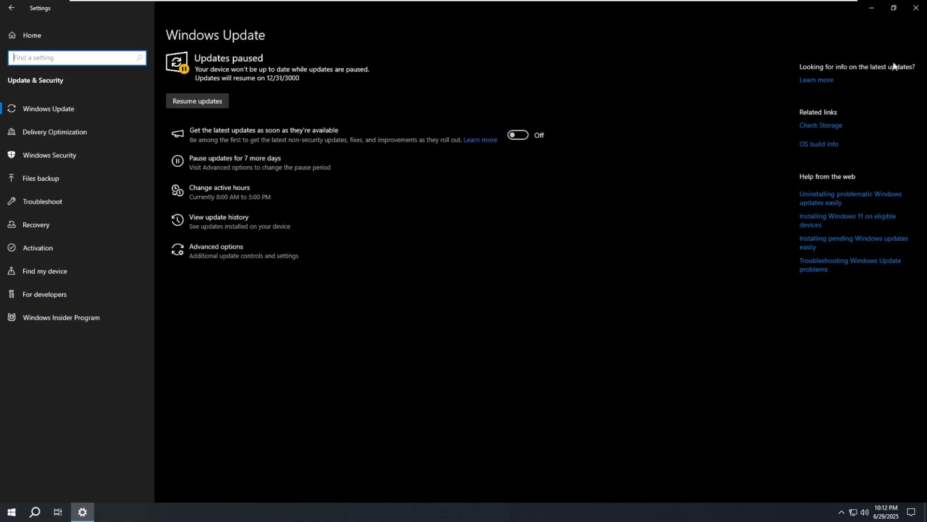
pyautogui.click(916, 7)
# Step: Run winver to show Nano10 Version 21H2, OS Build 19044.5854
pyautogui.press('super+r')
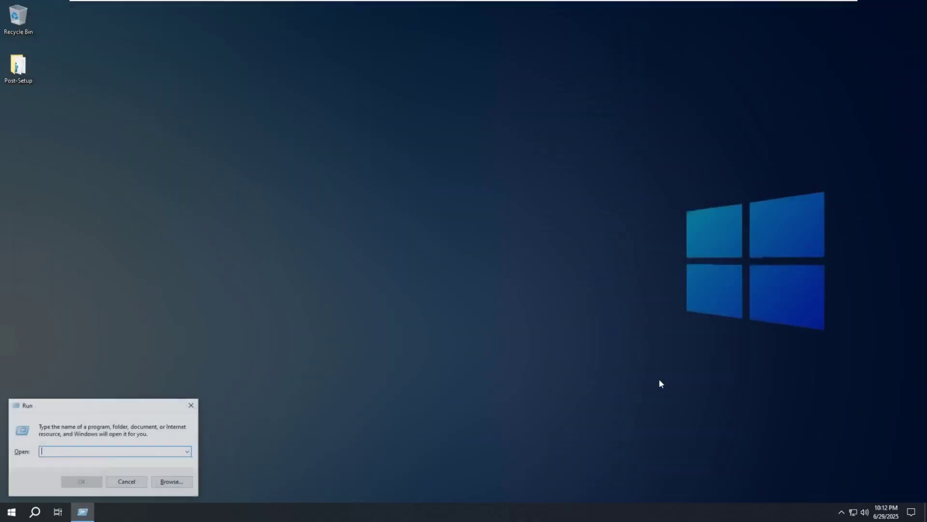
pyautogui.write('winver')
pyautogui.press('Return')
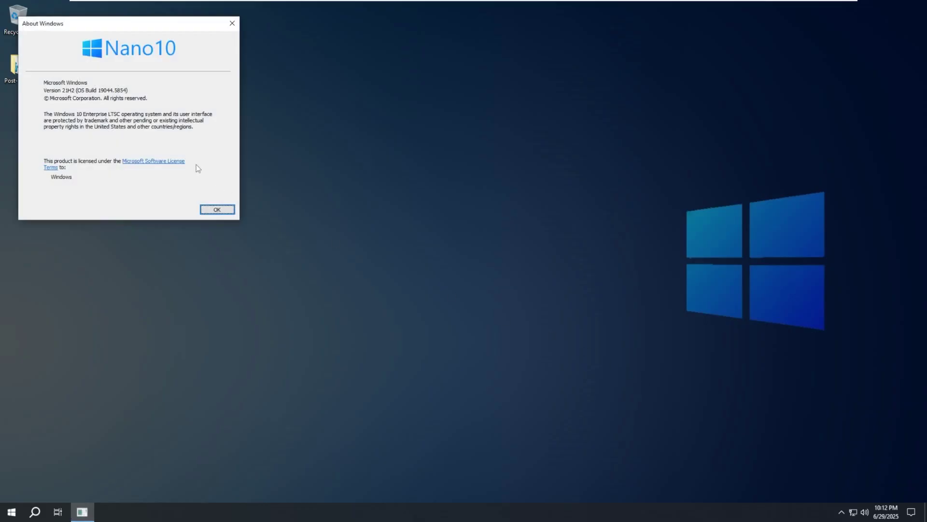